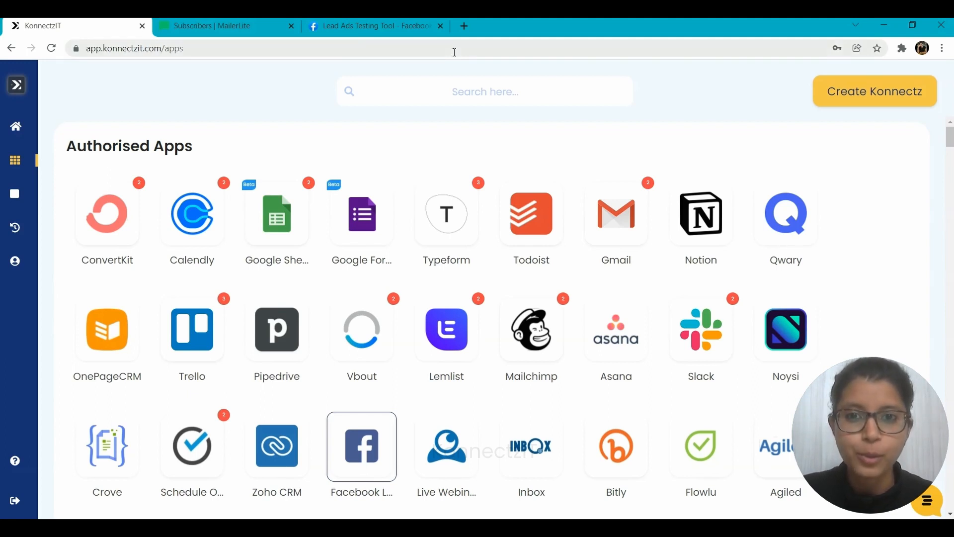
Look over the Facebook Lead Ads Testing Tool and the MailerLite subscribers list, and return to KonnectzIT
click(377, 26)
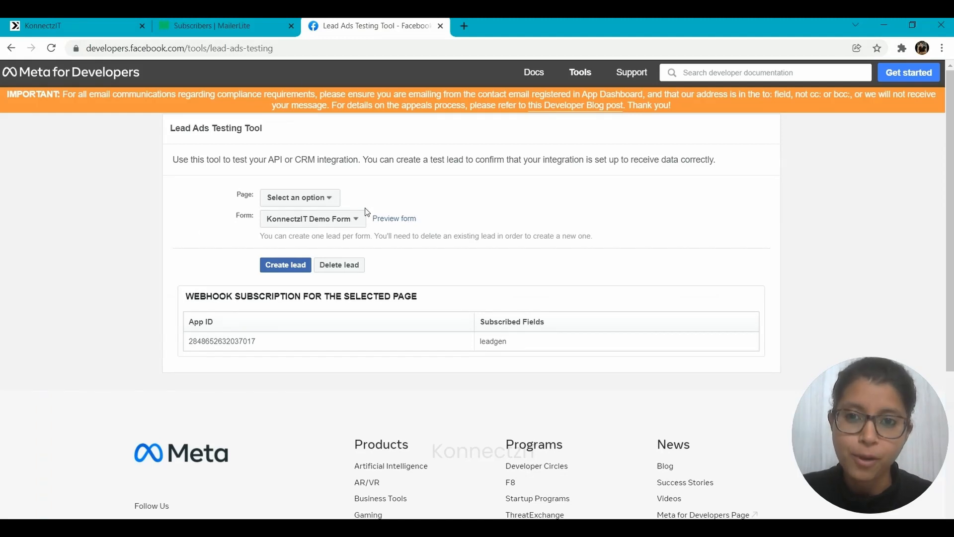
click(219, 22)
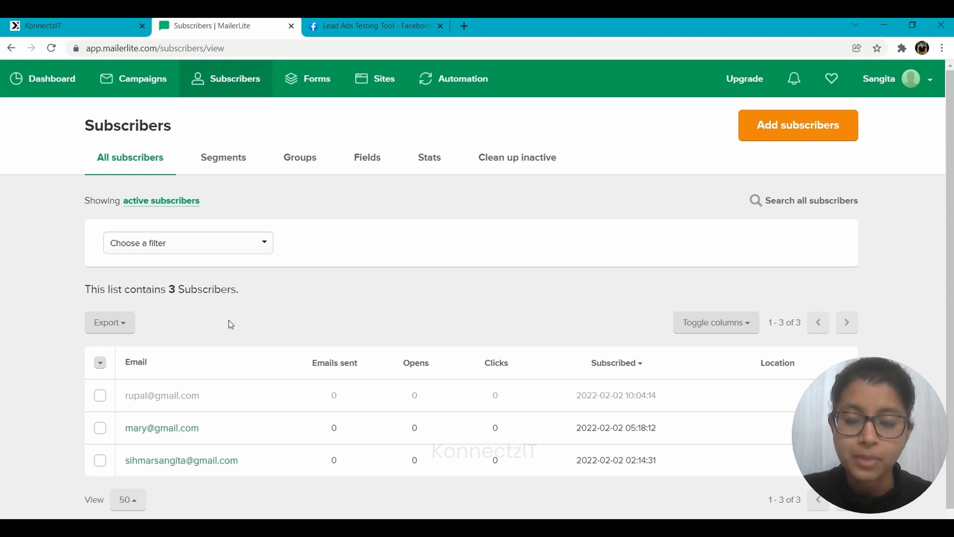
click(97, 21)
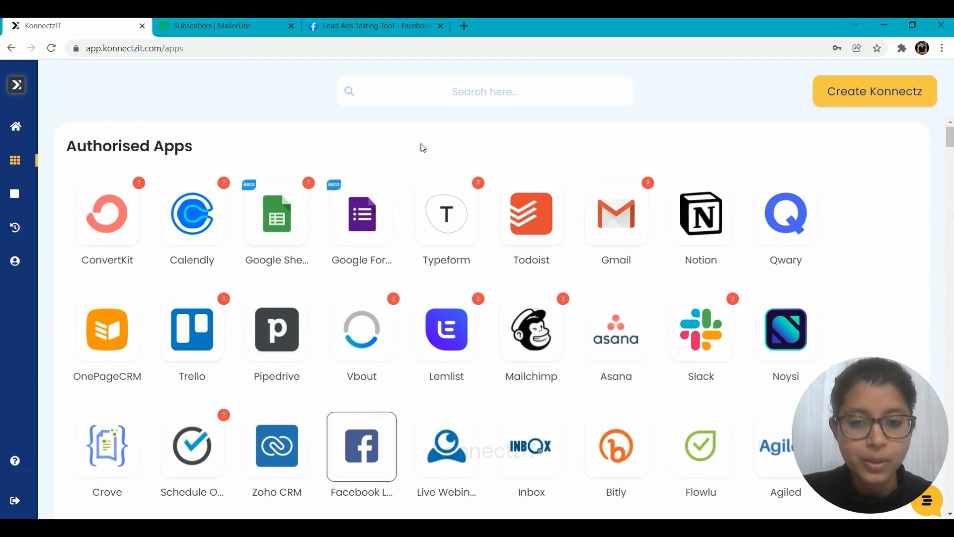
Add another Facebook Lead Ads account, continuing with the previously linked Facebook profile
click(351, 430)
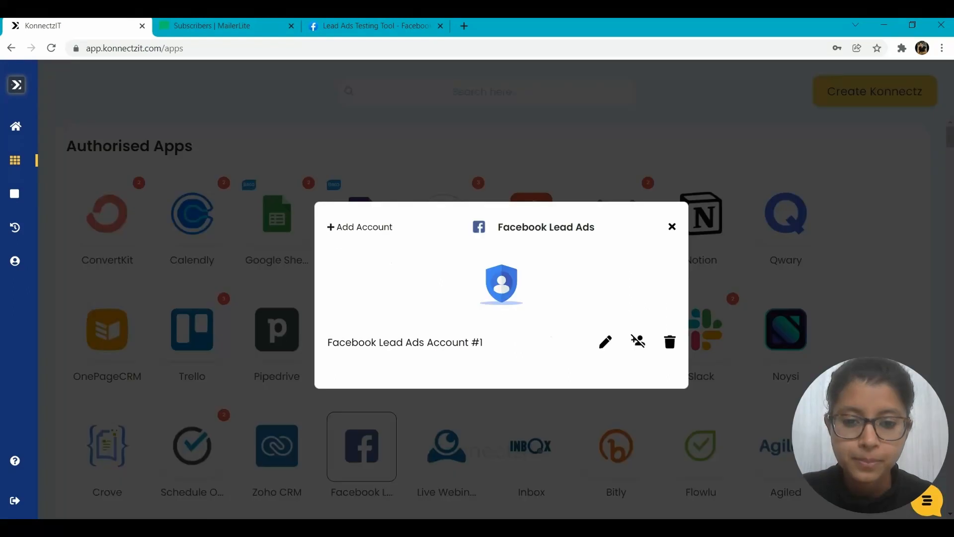
click(359, 229)
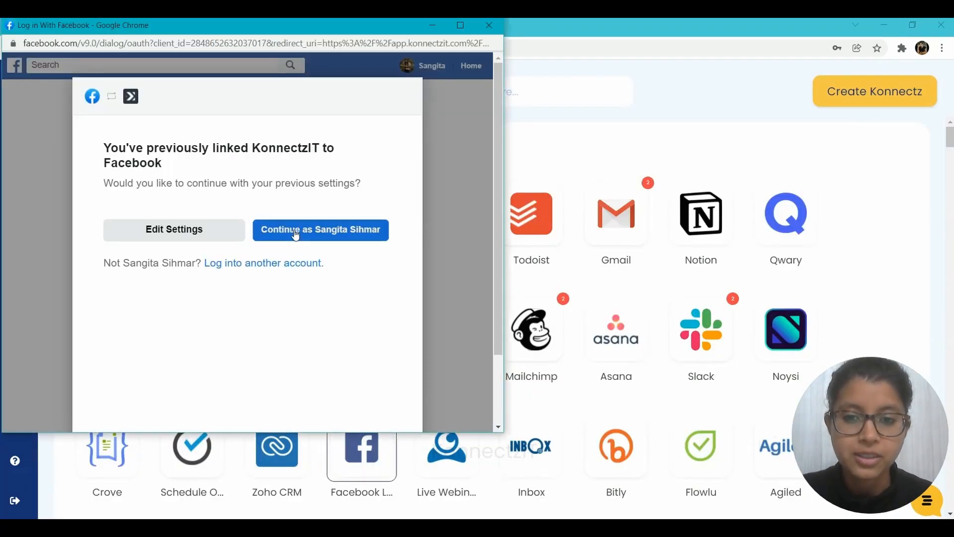
click(295, 232)
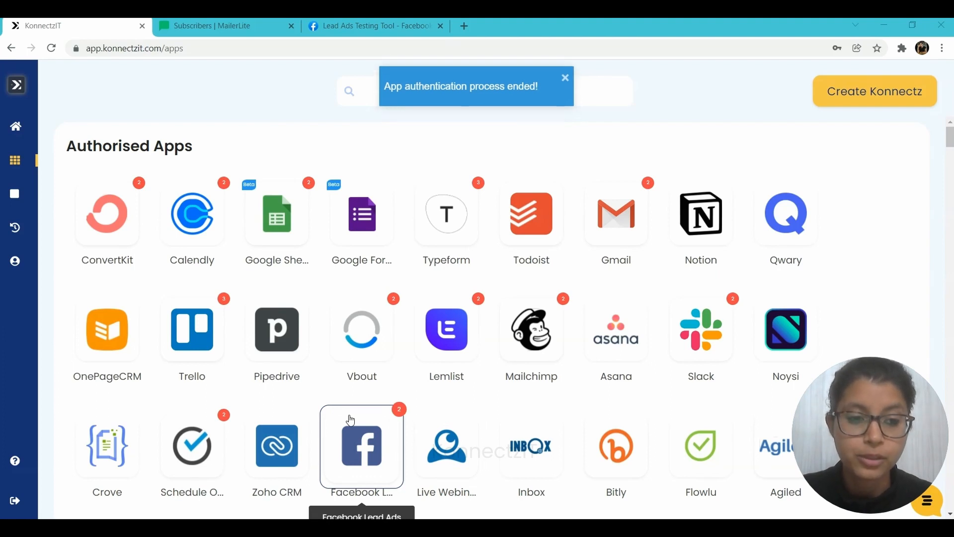
Search the apps for "mailer" and start authorizing Mailer Lite
click(444, 92)
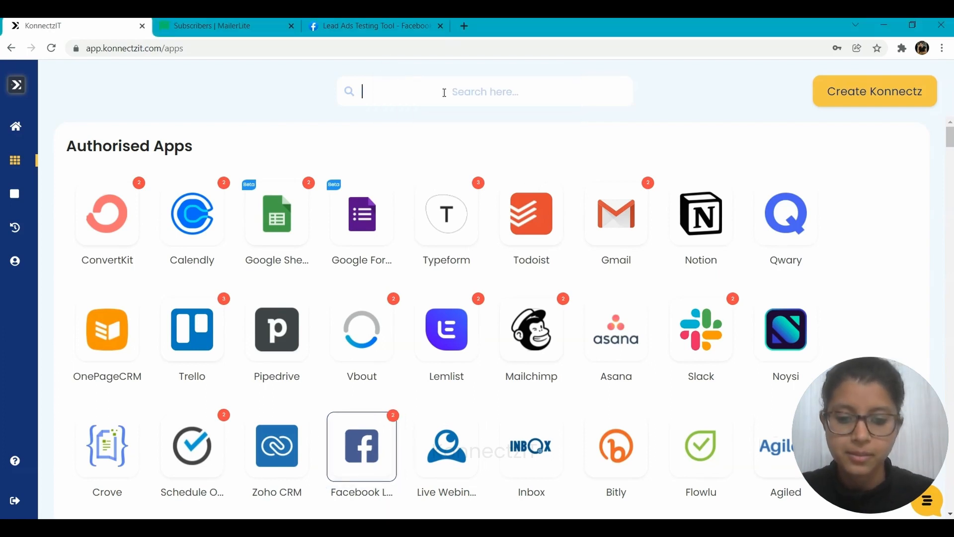
text(mailer)
click(105, 304)
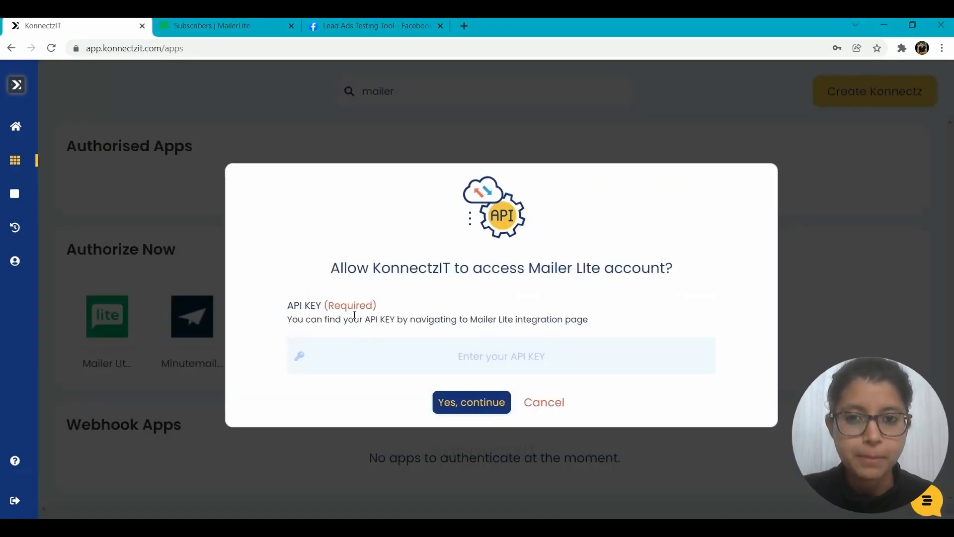
Switch to MailerLite and copy the API key from the account's Developer API integration page
click(233, 21)
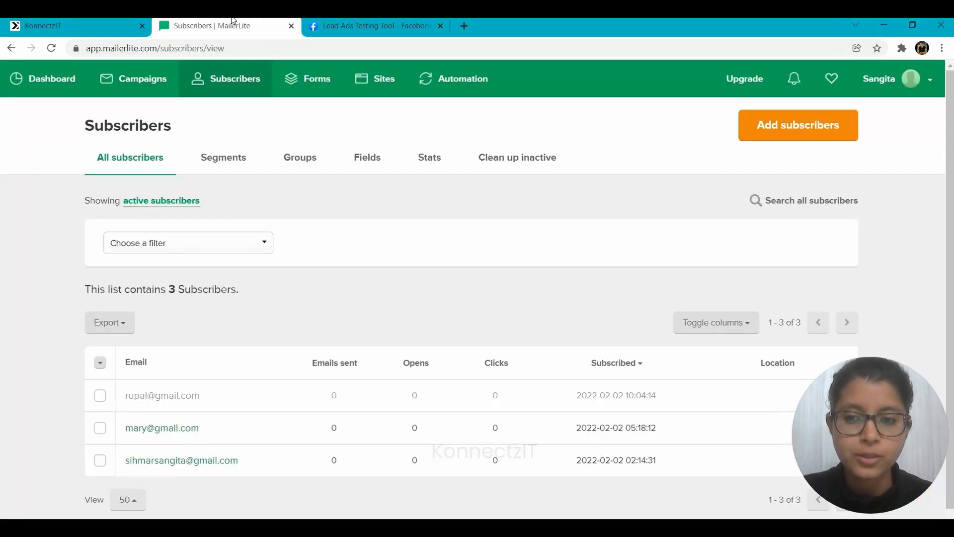
click(917, 79)
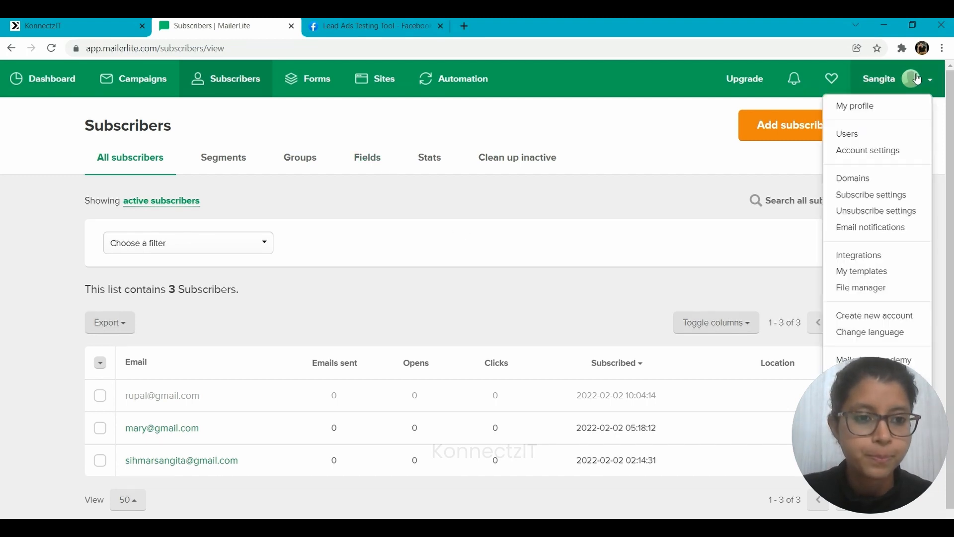
click(854, 260)
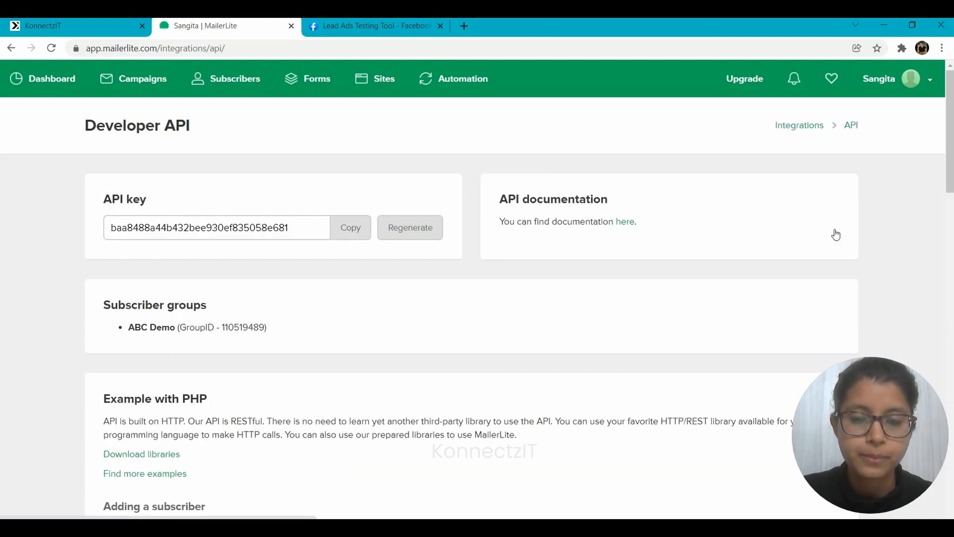
click(335, 228)
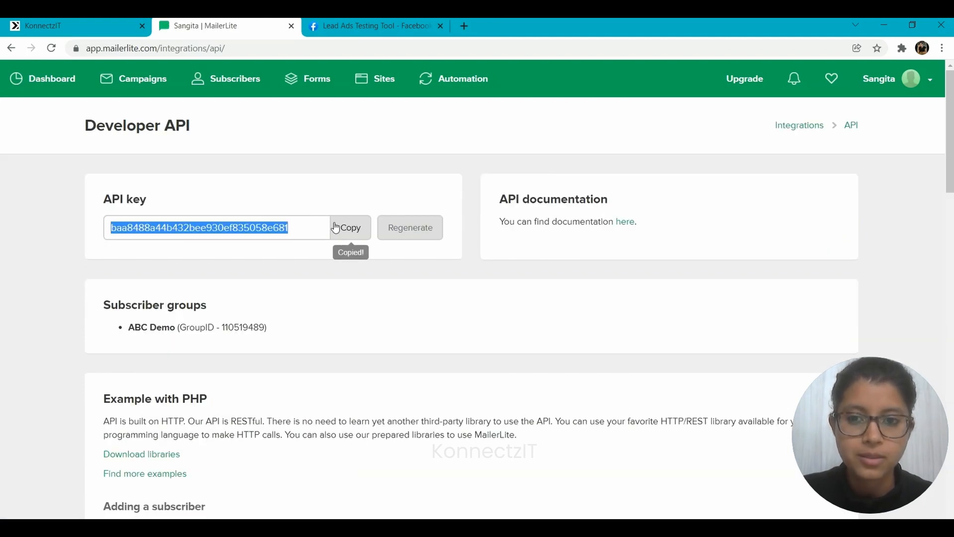
Return to KonnectzIT, paste the copied key into the Mailer Lite API key field and authorize the connection
click(97, 25)
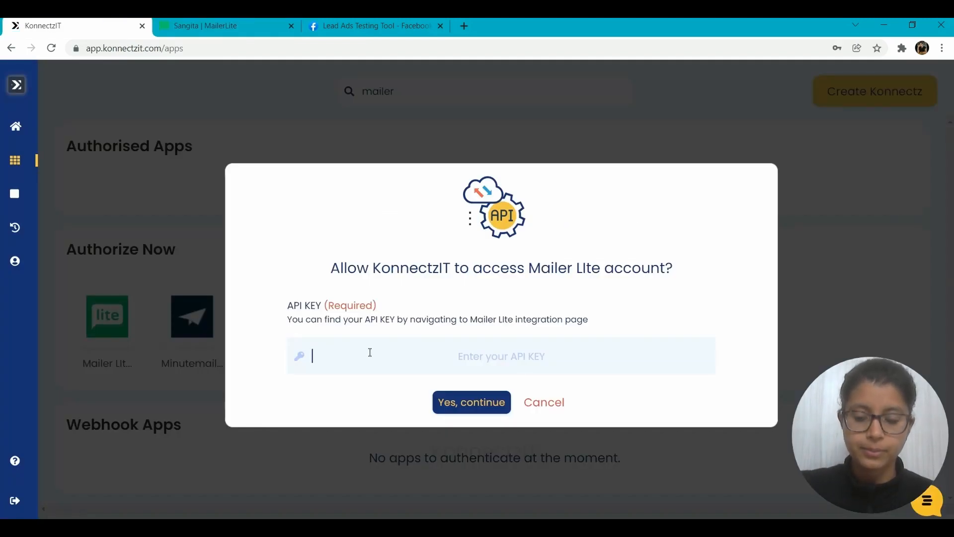
key(ctrl+v)
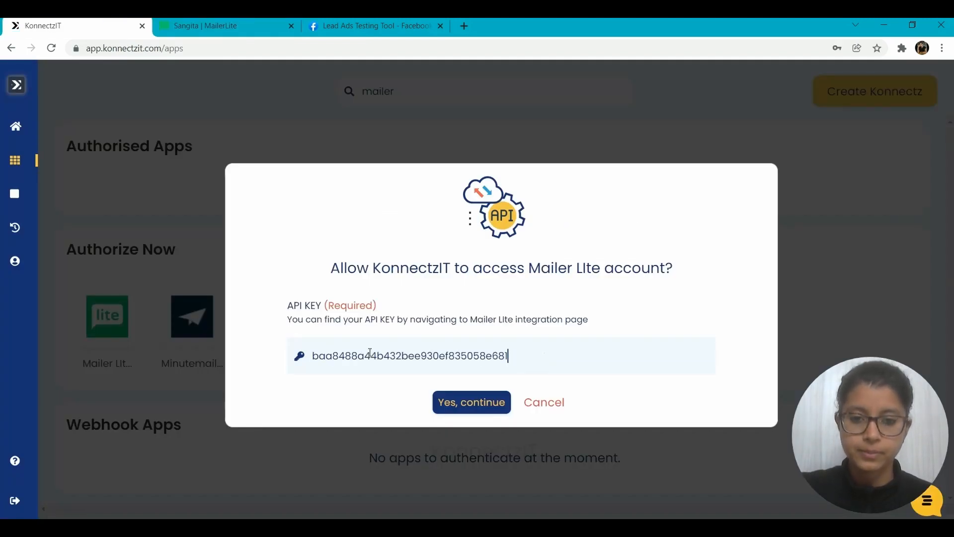
click(486, 414)
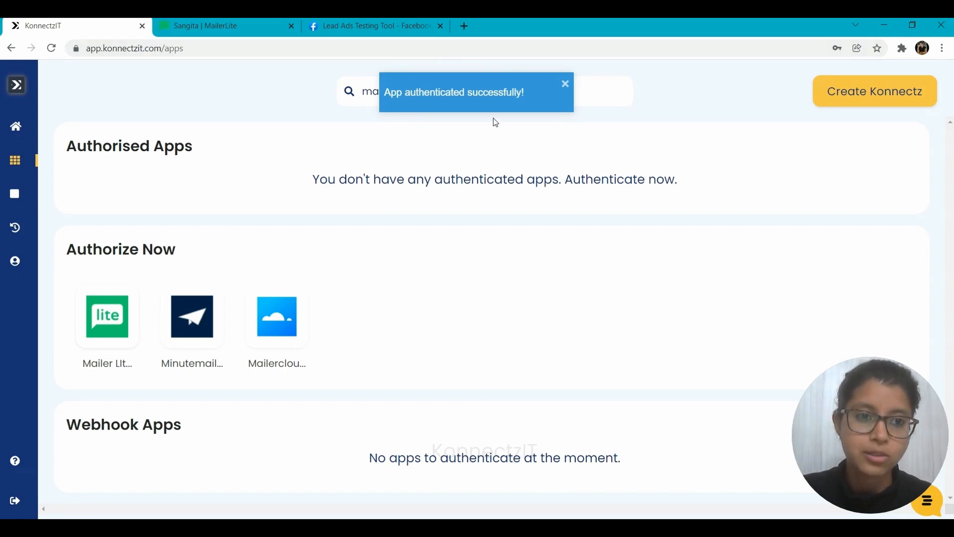
Create a new Konnectz, search its apps for "facebook" and place Facebook Lead Ads on the canvas
click(875, 93)
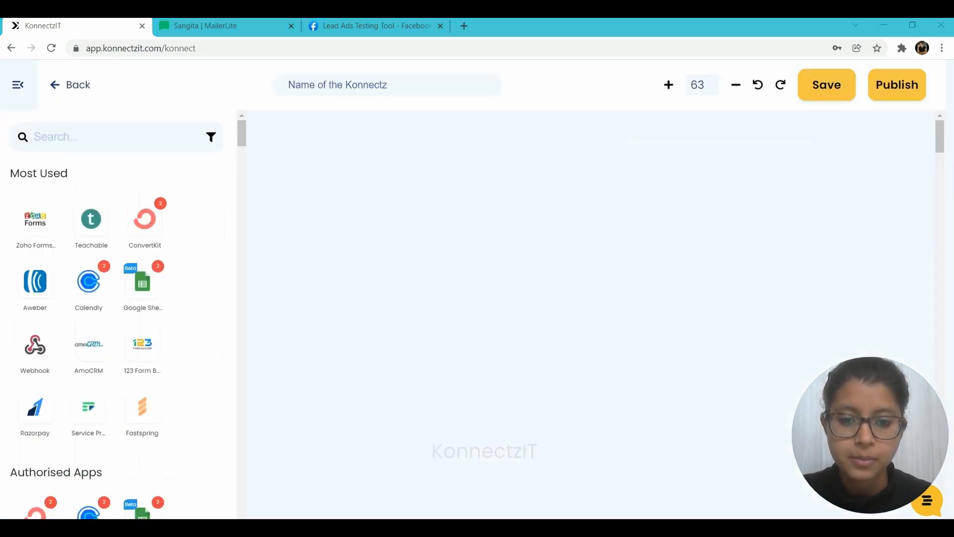
click(62, 143)
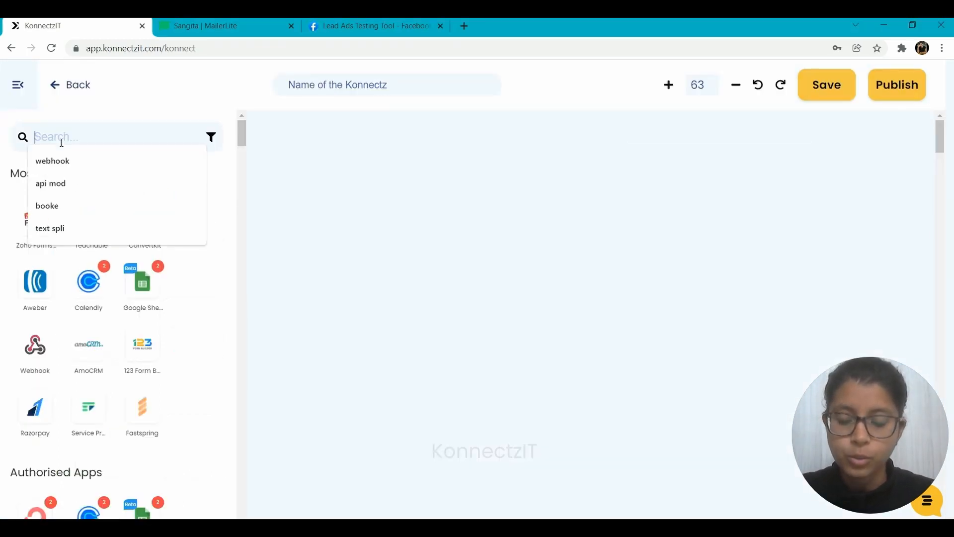
text(faceboo)
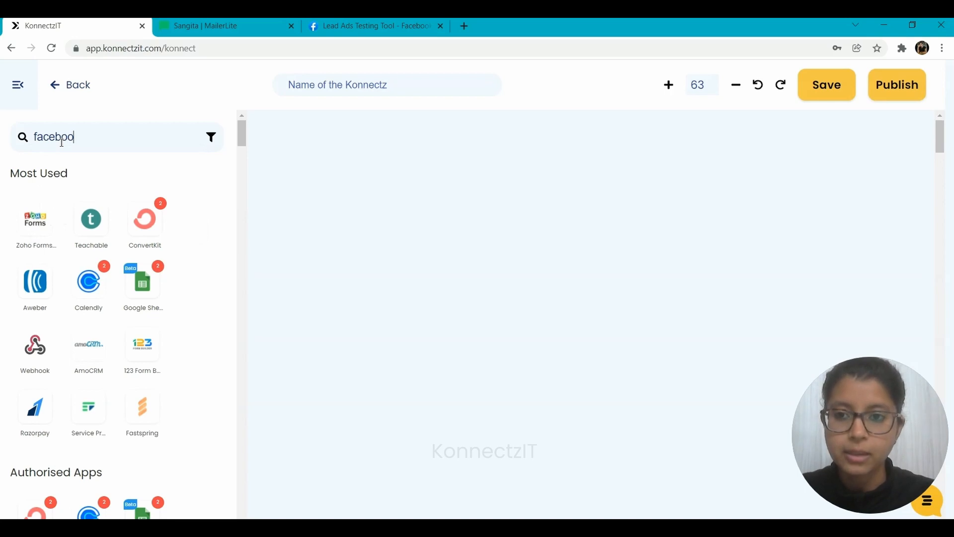
text(k)
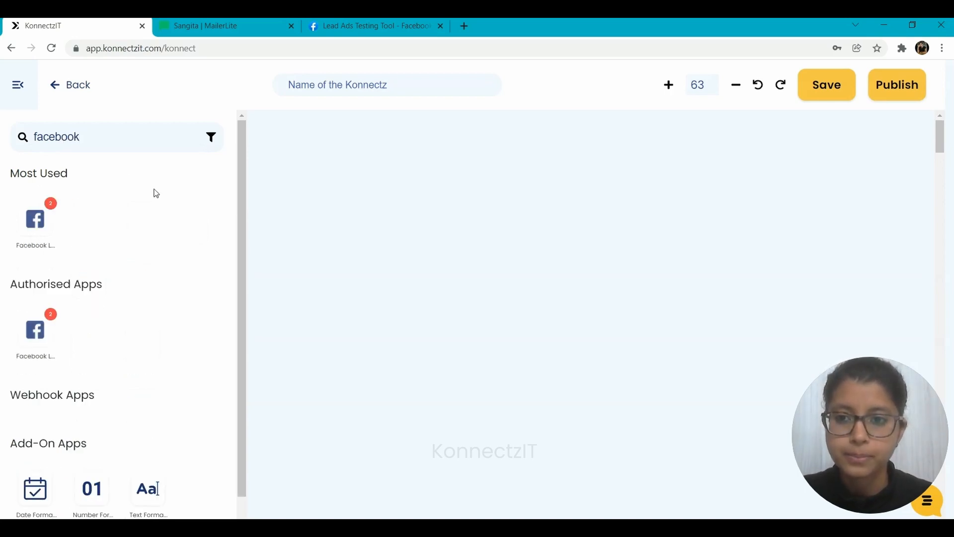
drag(35, 219, 332, 175)
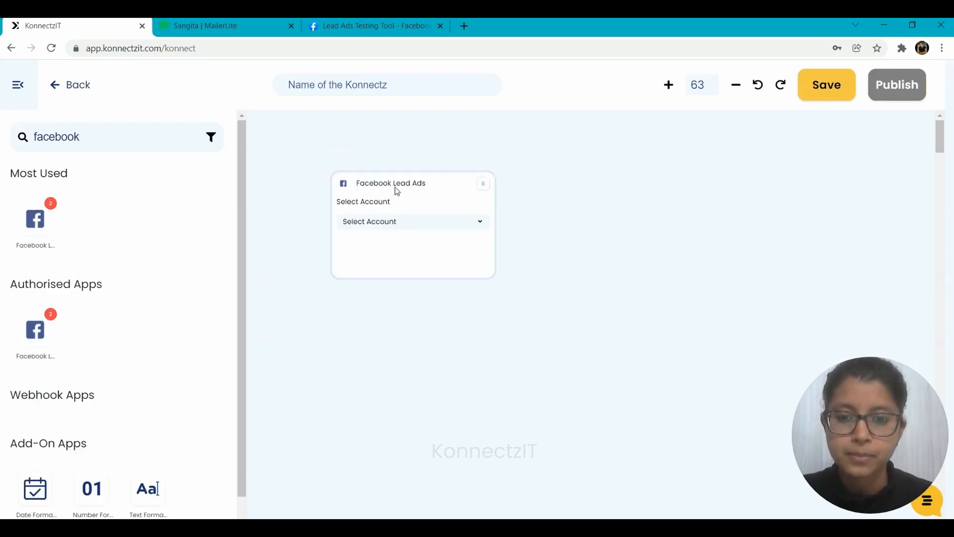
Set the Facebook Lead Ads block to Facebook Lead Ads Account #2 with the New Lead trigger
click(329, 188)
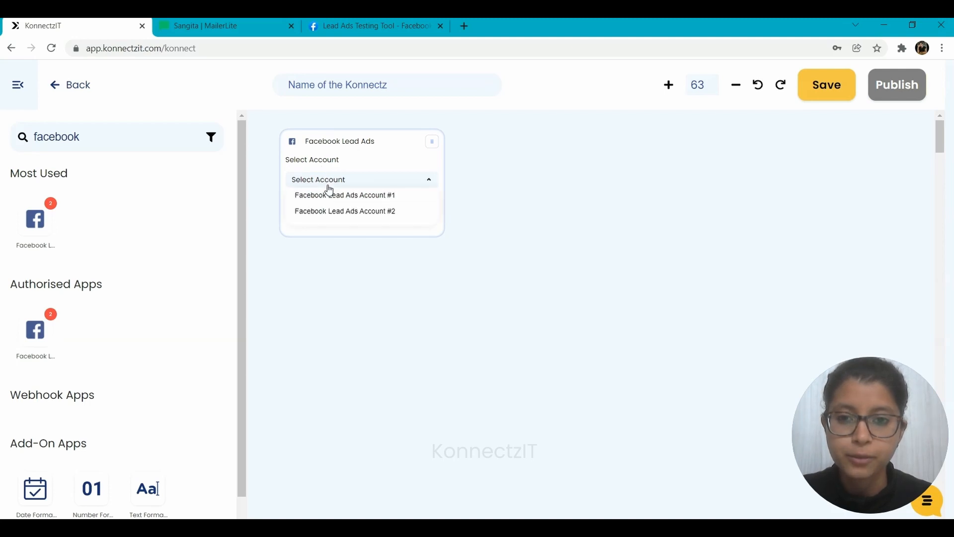
click(337, 212)
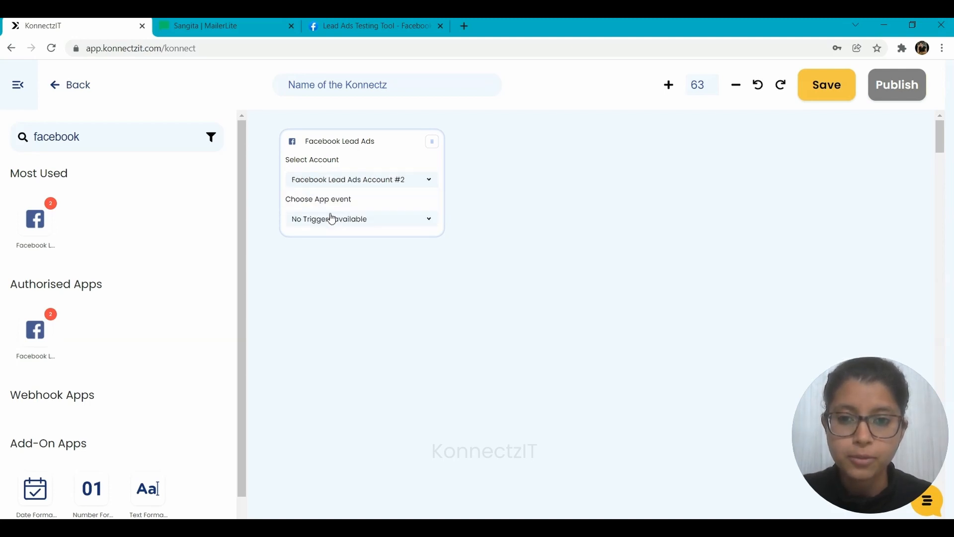
click(320, 218)
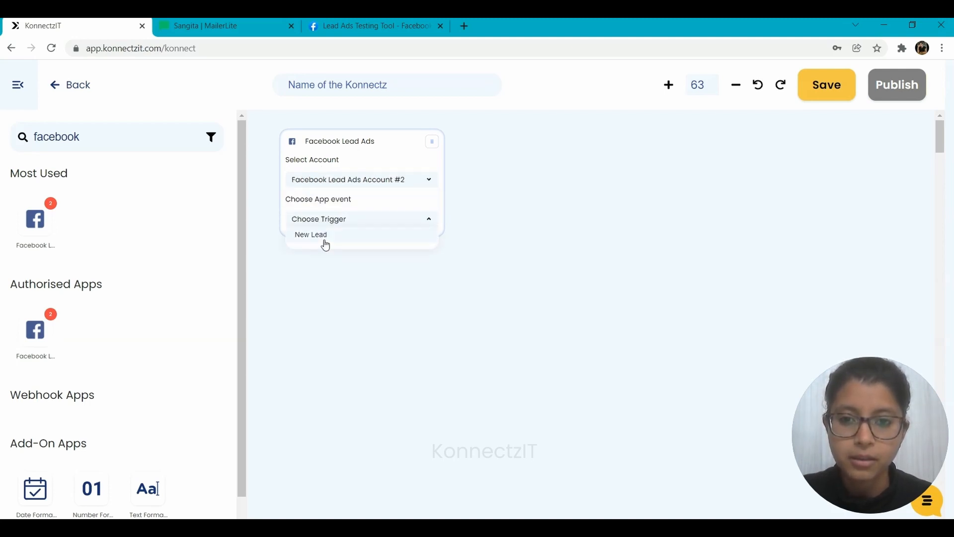
click(324, 240)
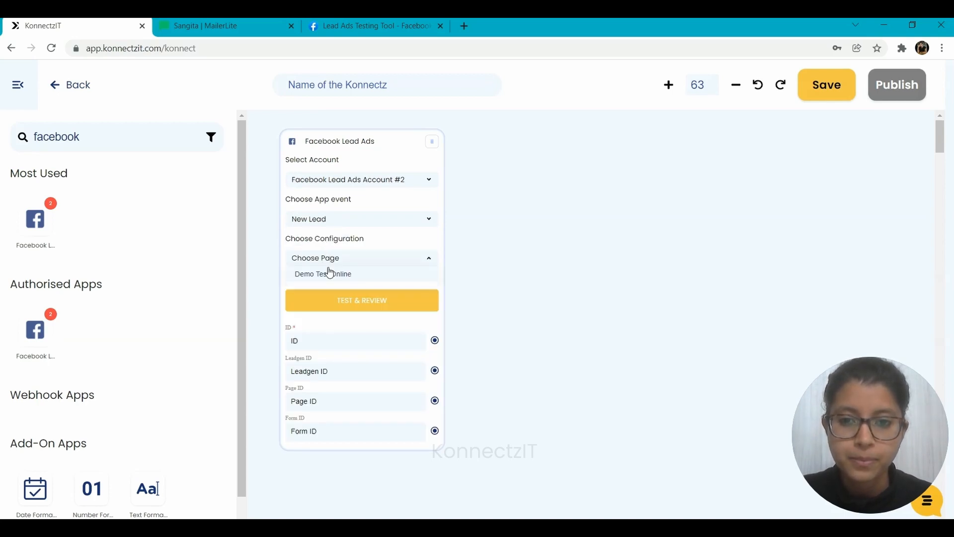
Choose the Demo Test Online page and the KonnectzIT Demo Form for the trigger, and test it
click(330, 273)
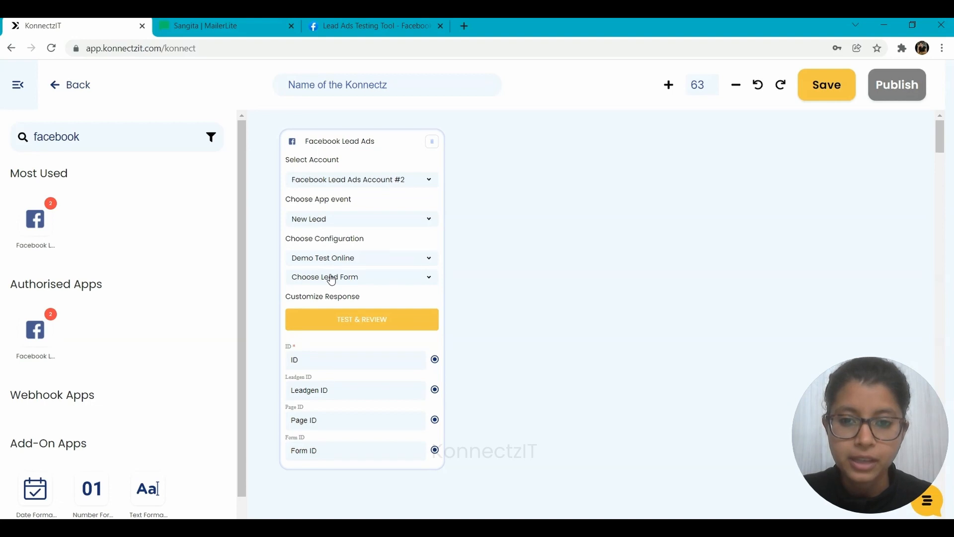
click(332, 278)
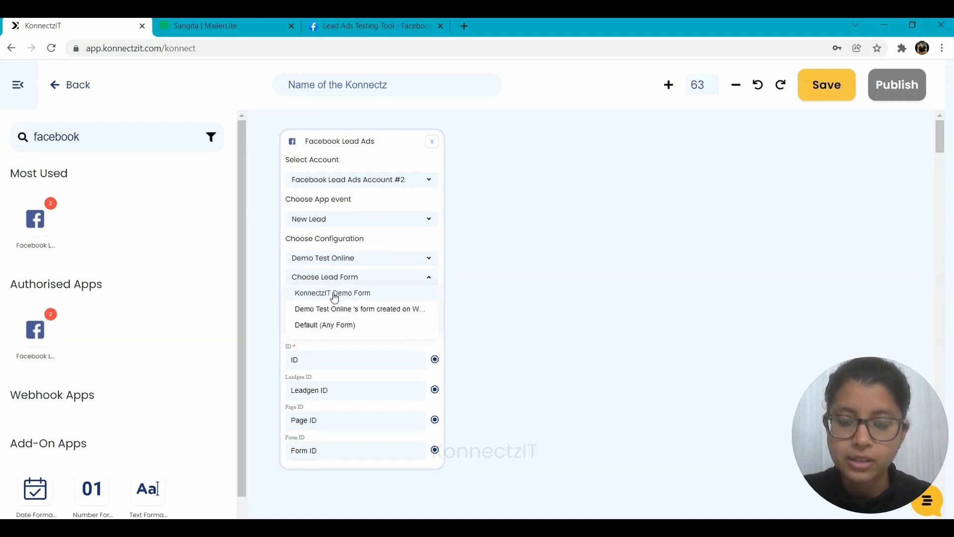
click(335, 294)
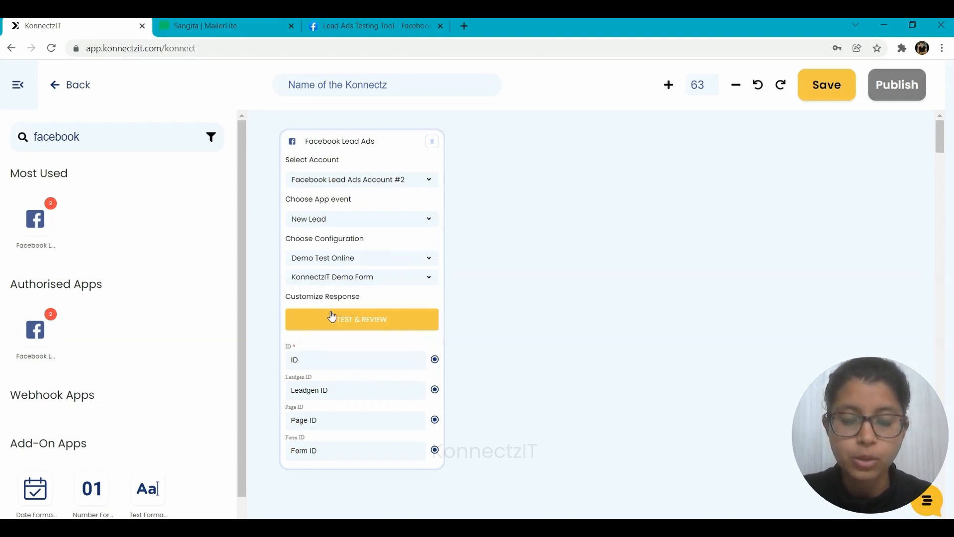
click(376, 327)
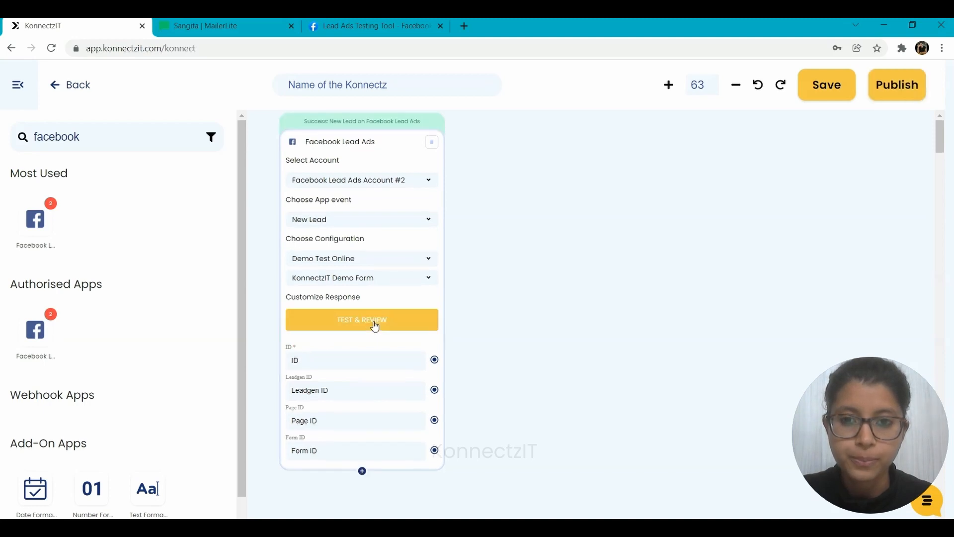
Add the FULL_NAME and EMAIL response fields to the Facebook Lead Ads block
click(363, 472)
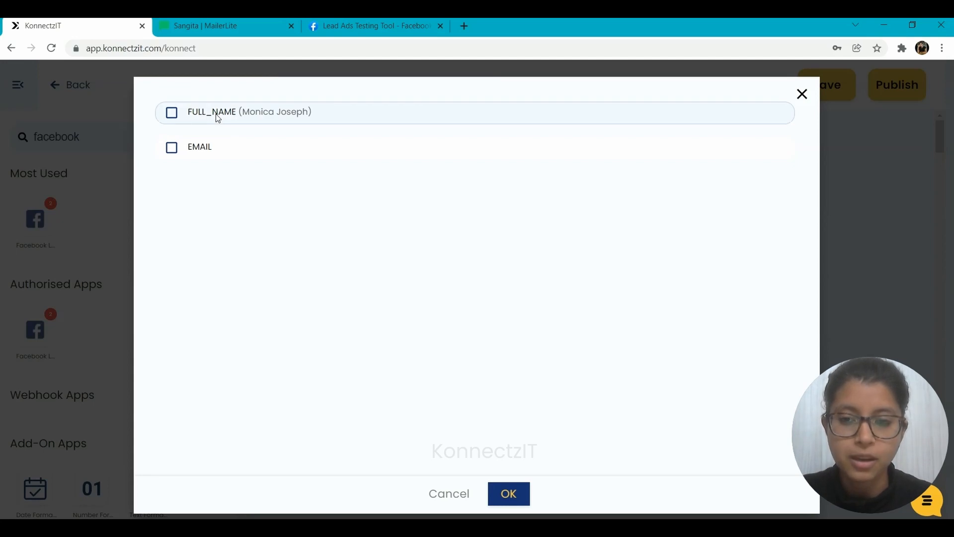
click(172, 115)
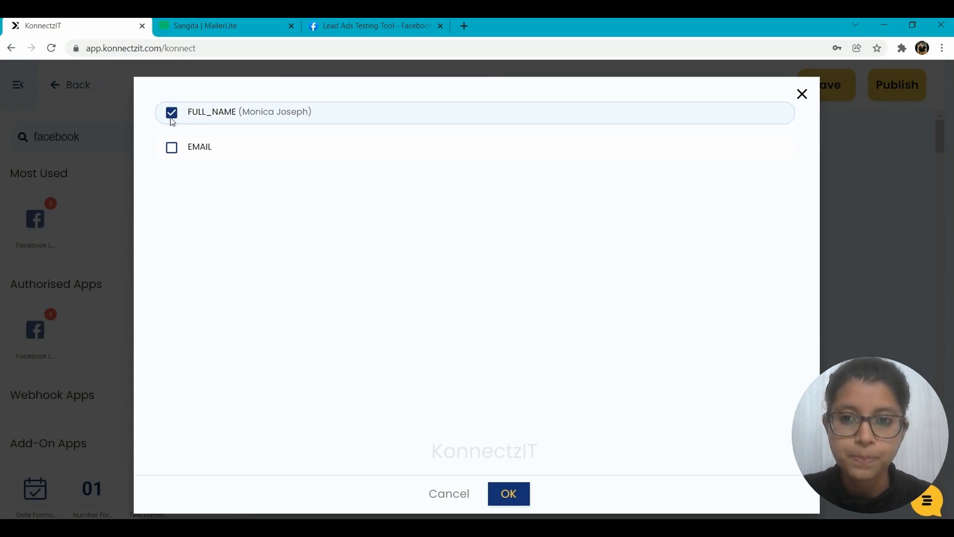
click(171, 147)
click(506, 492)
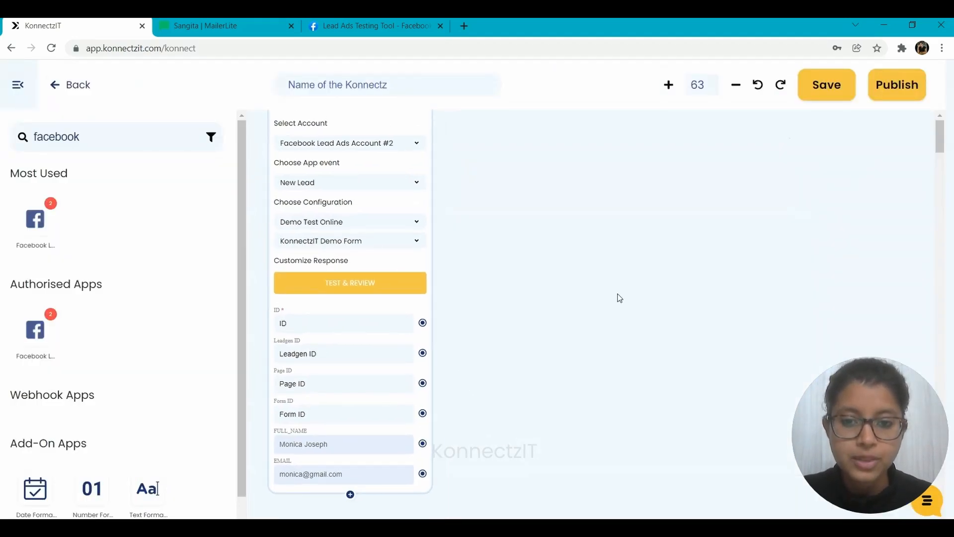
Search the apps for "text spli" and place a TextSplitter block beside the Facebook Lead Ads block
scroll(620, 297, down, 1)
drag(618, 296, 586, 323)
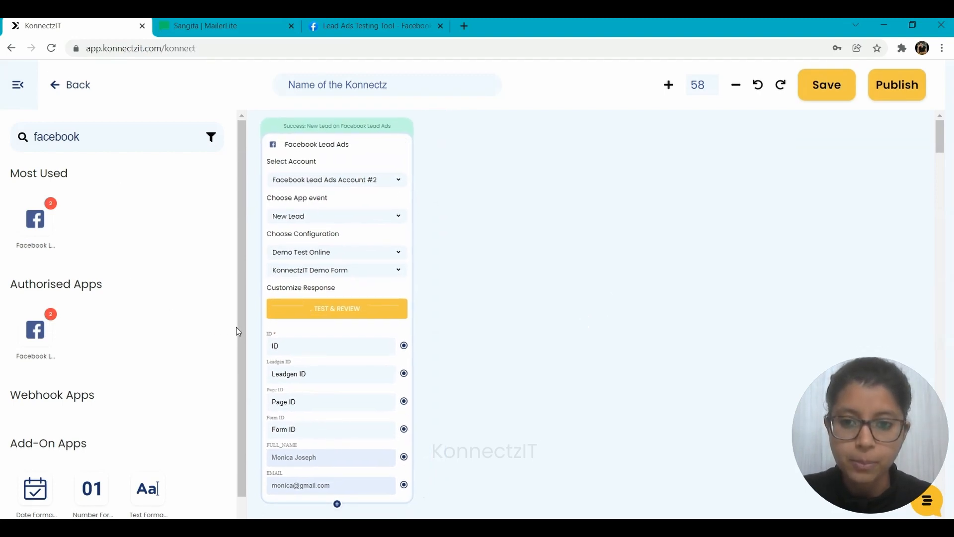
drag(88, 135, 9, 129)
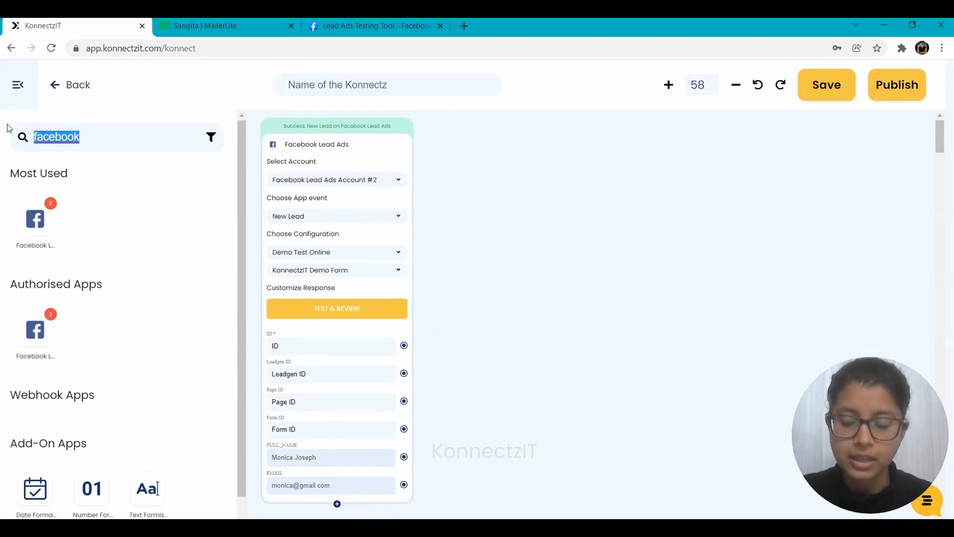
text(text spli)
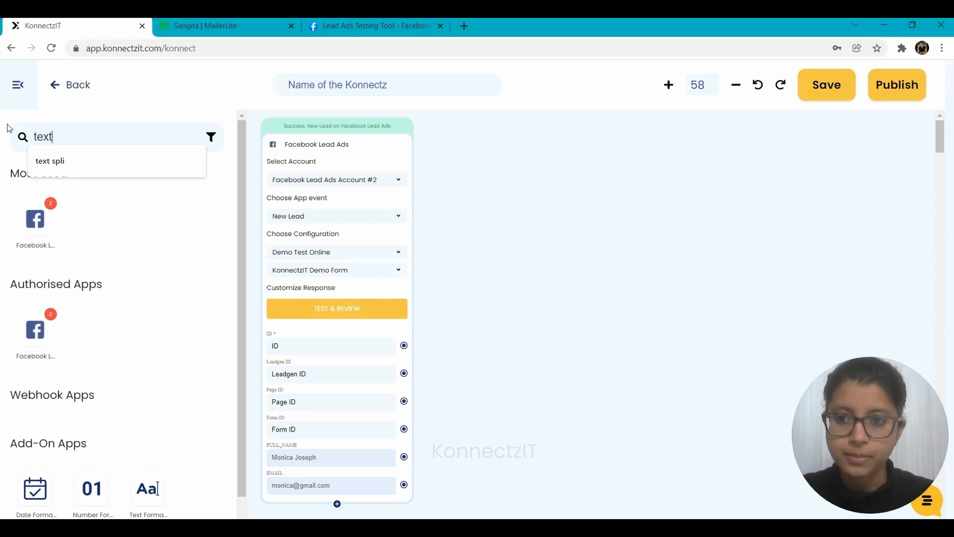
drag(201, 426, 502, 209)
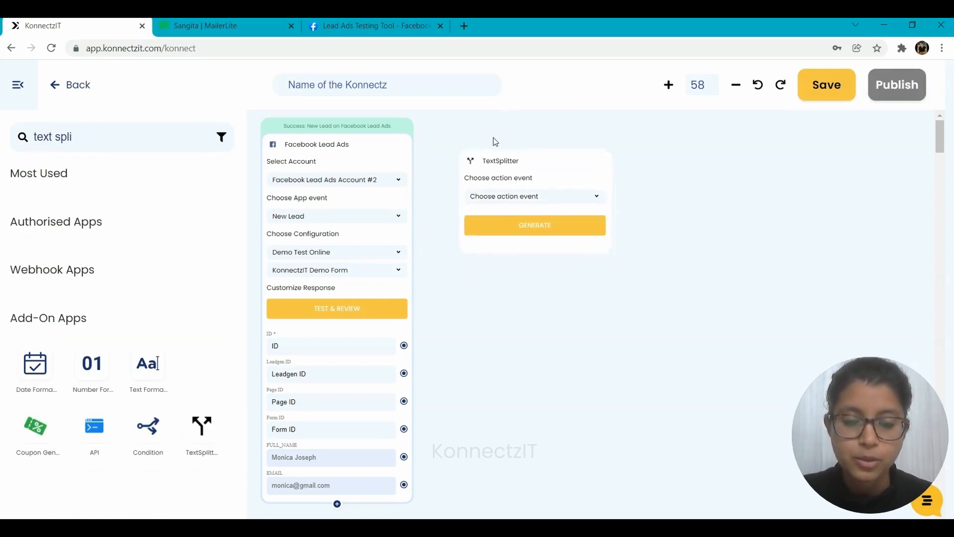
Set the TextSplitter action to Split Text with segment index All, and map the lead's FULL_NAME to its Text field
click(503, 195)
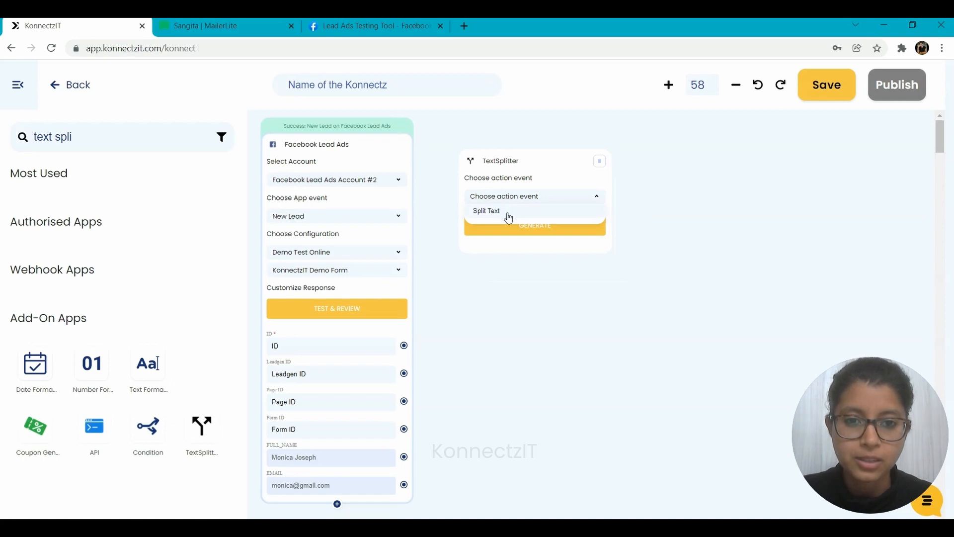
click(508, 214)
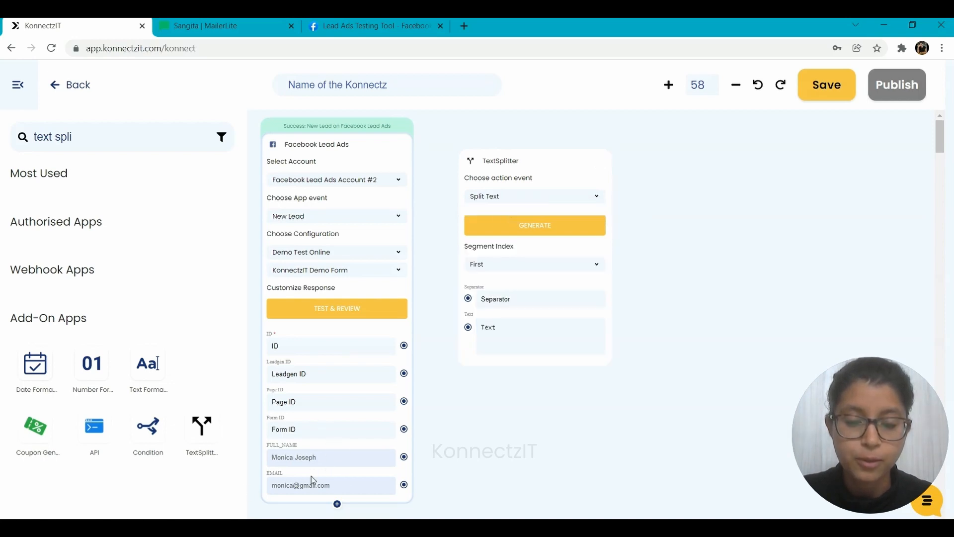
click(481, 265)
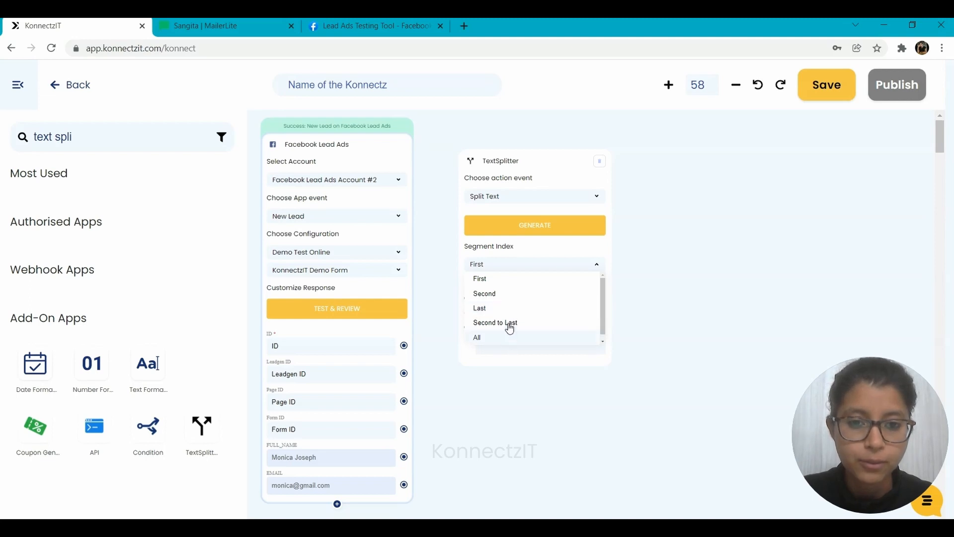
click(495, 339)
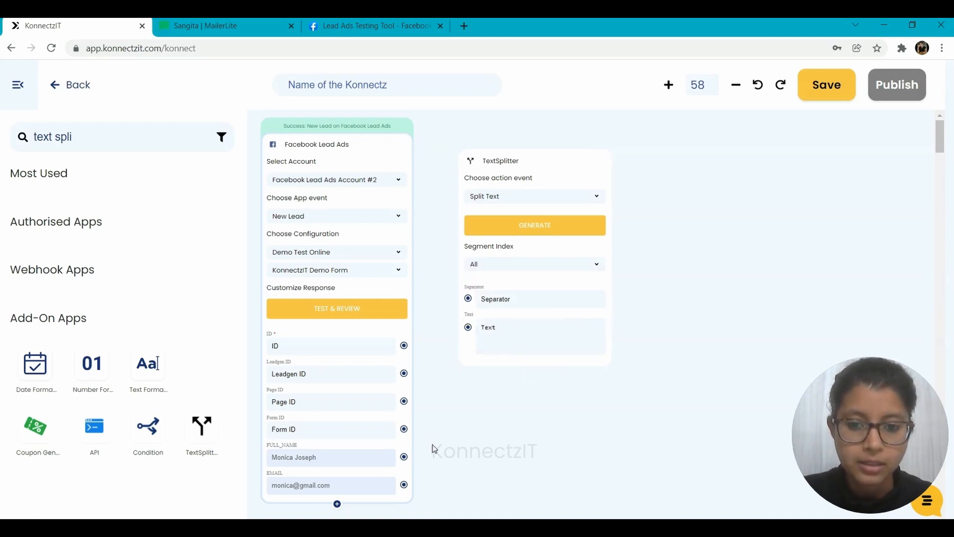
drag(404, 456, 468, 327)
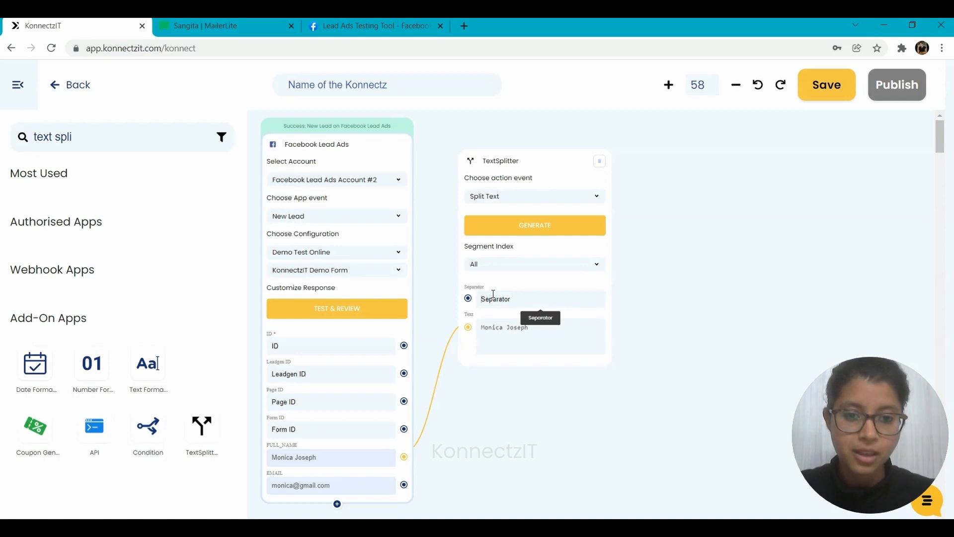
Enter the lead's last name as the TextSplitter separator and generate the split
text(Jose)
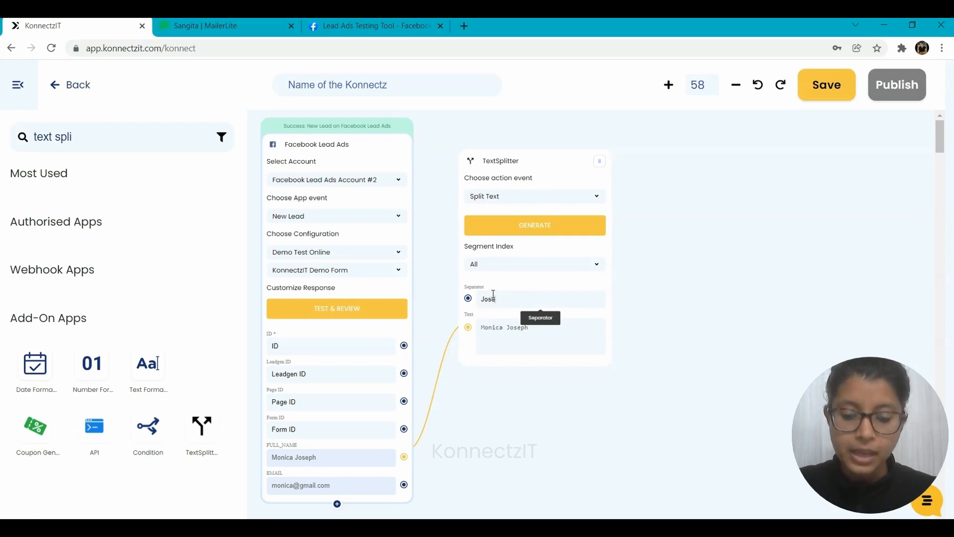
text(ph)
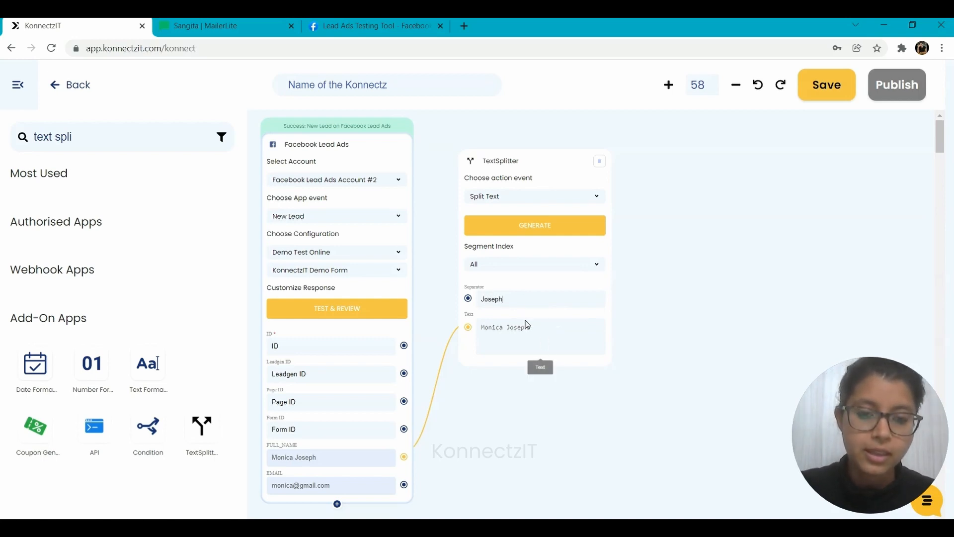
click(528, 225)
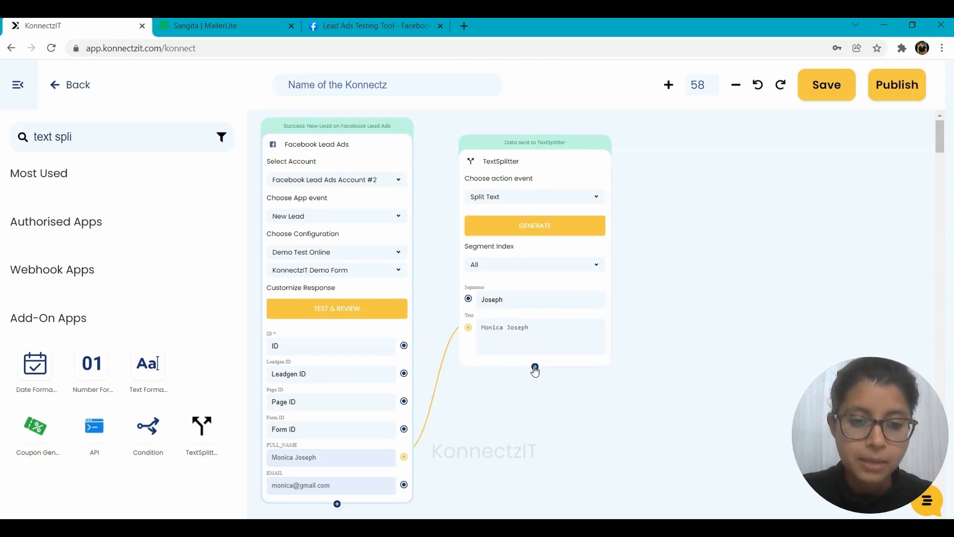
Add the Separator response field to the TextSplitter block
click(535, 369)
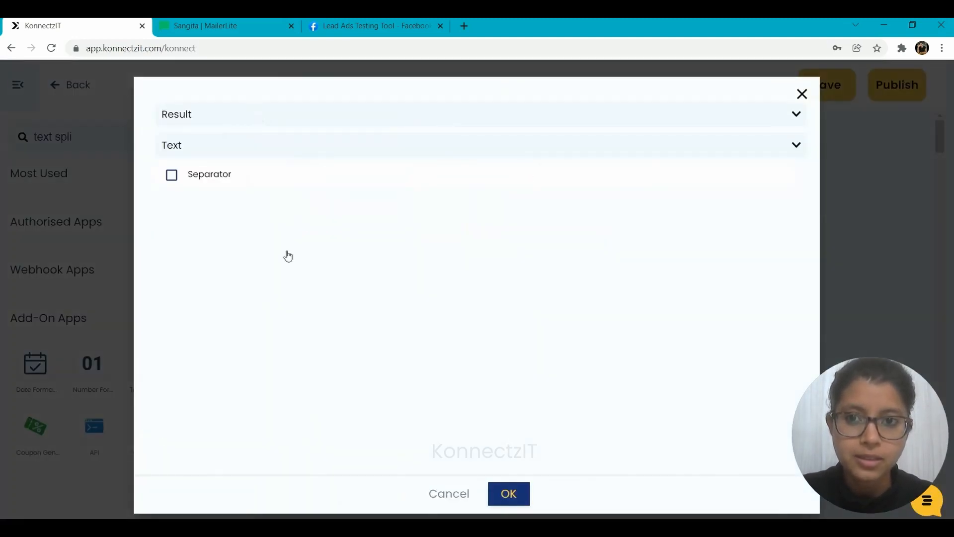
click(209, 176)
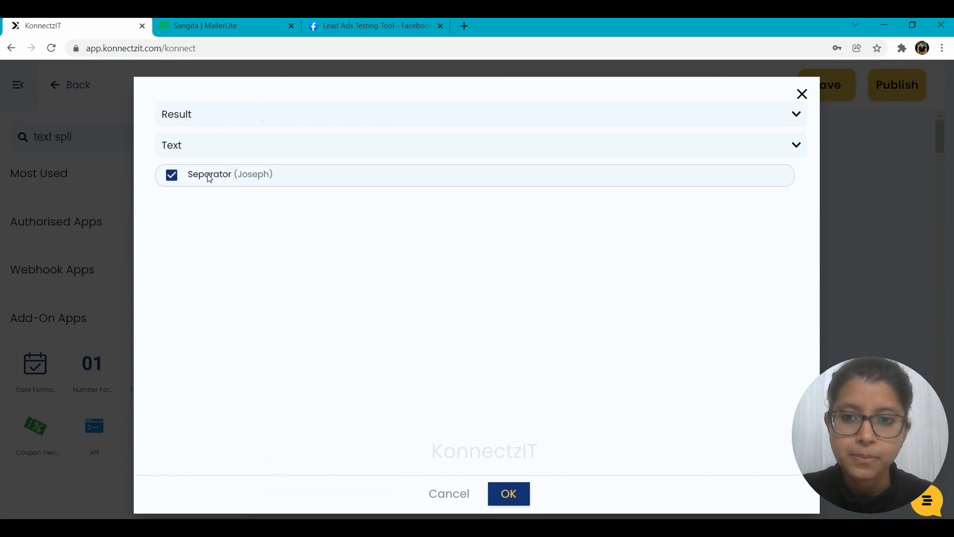
click(519, 492)
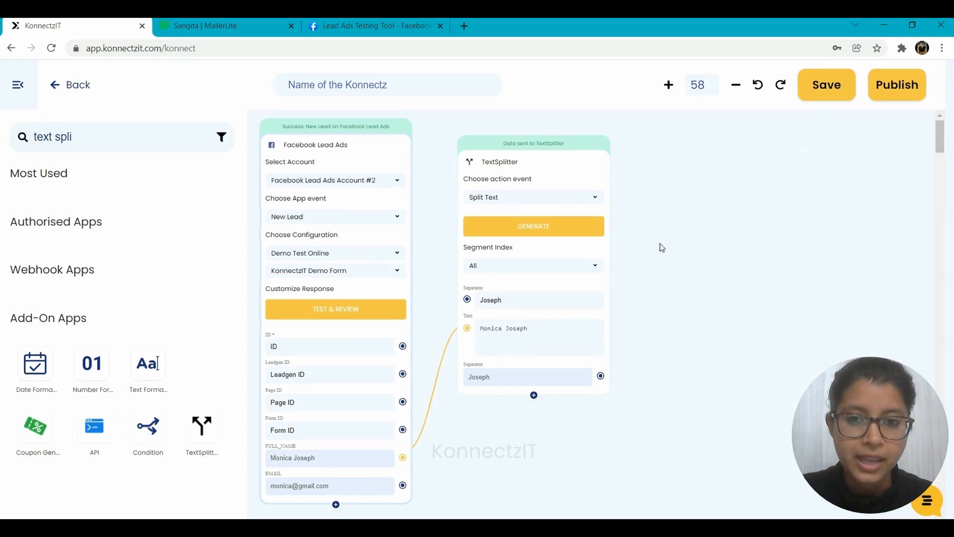
Search the apps for "mailer" and place a Mailer Lite block beside the TextSplitter block
drag(660, 243, 577, 239)
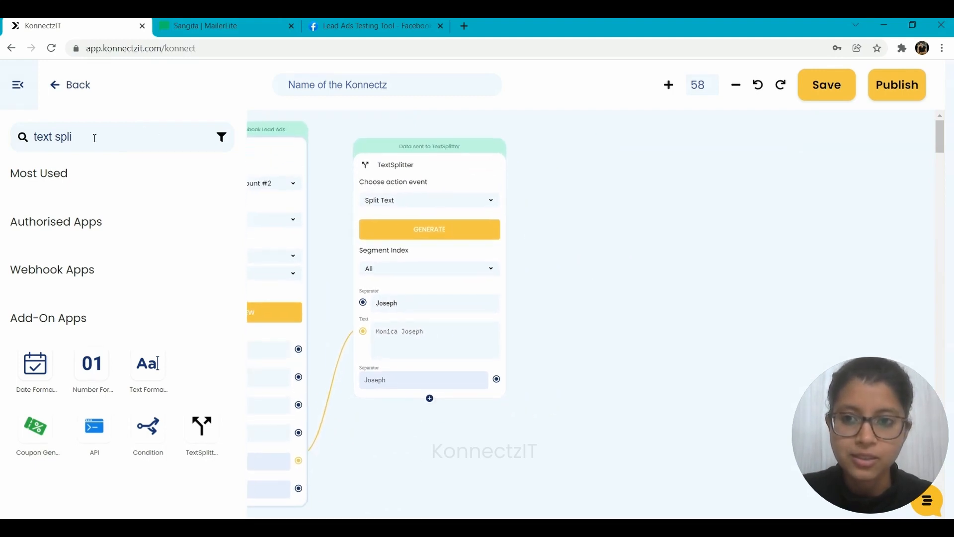
drag(94, 136, 15, 137)
text(mailer)
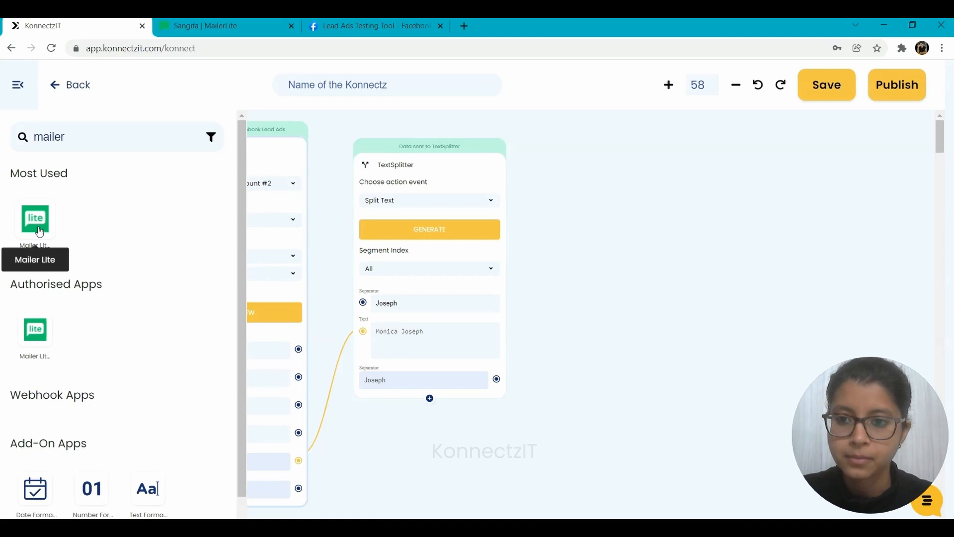
drag(39, 231, 598, 207)
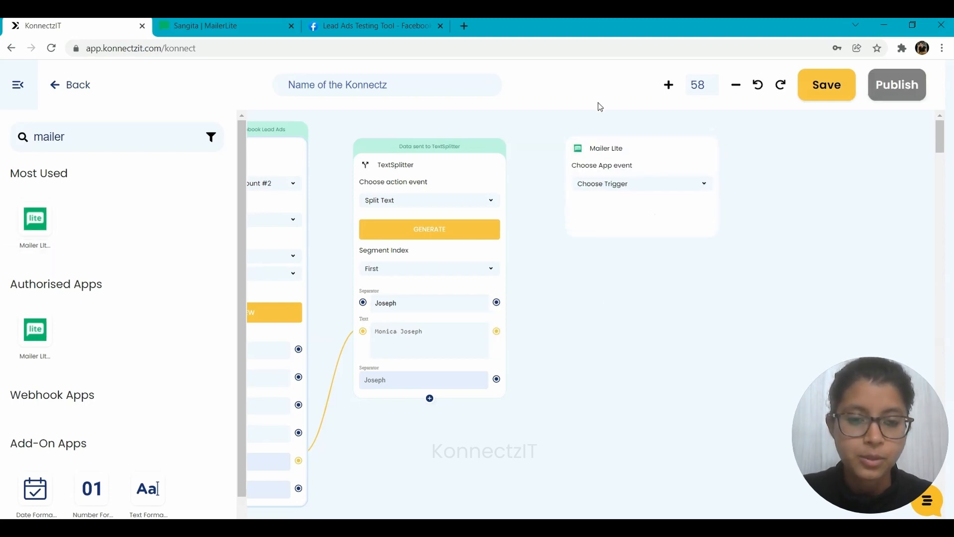
Set the Mailer Lite block to Create Or Update Subscriber with the ABC Demo group and resubscribe set to Yes
click(592, 188)
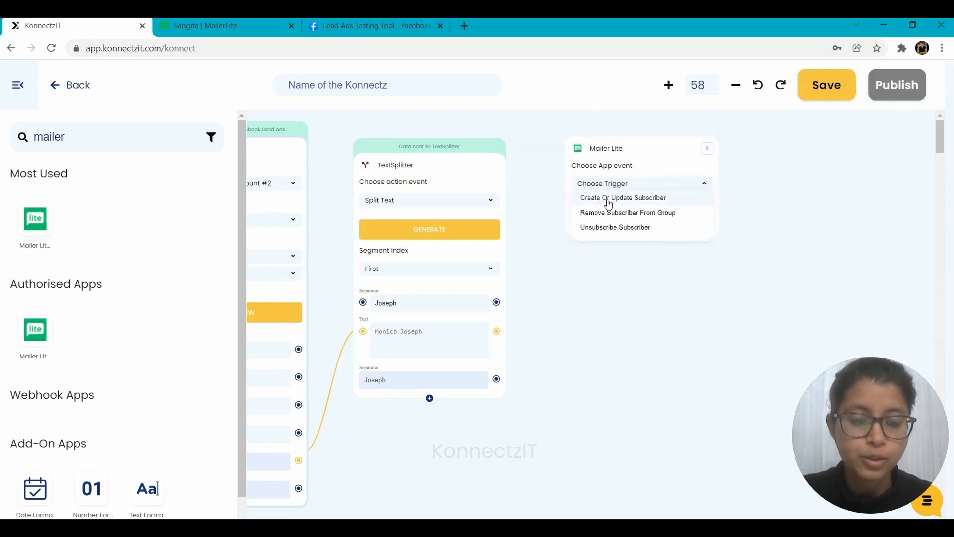
click(608, 201)
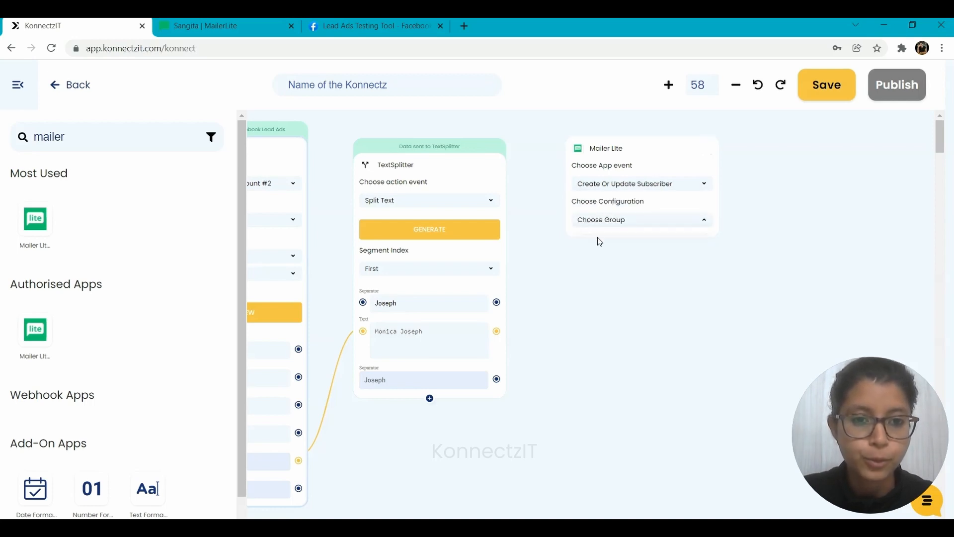
click(598, 238)
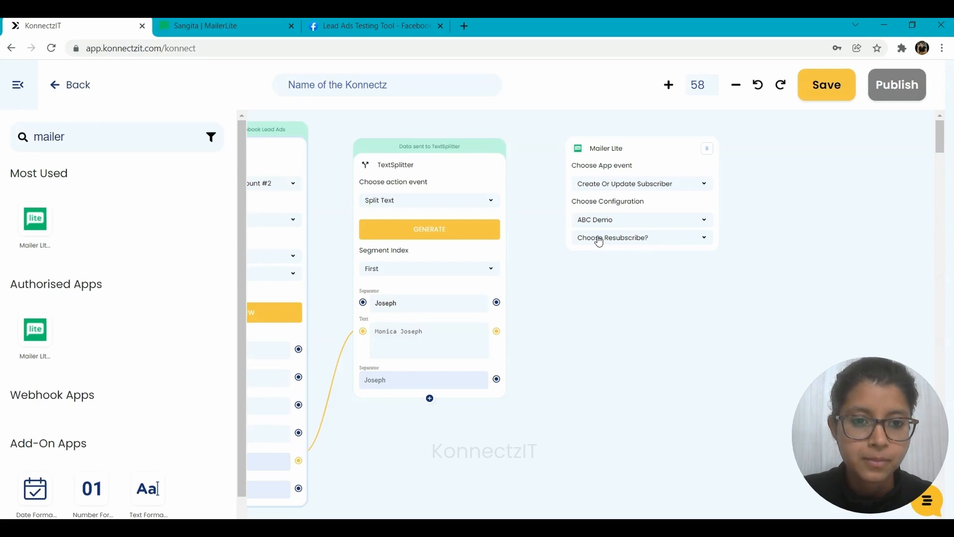
click(598, 252)
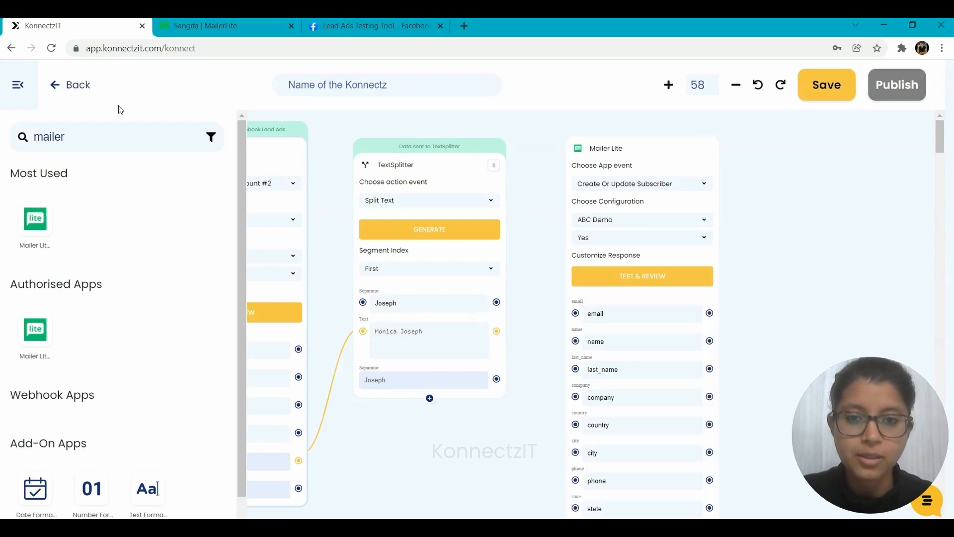
Map EMAIL to email, FULL_NAME to name and the TextSplitter Separator to last_name in the Mailer Lite block, and test it
click(15, 85)
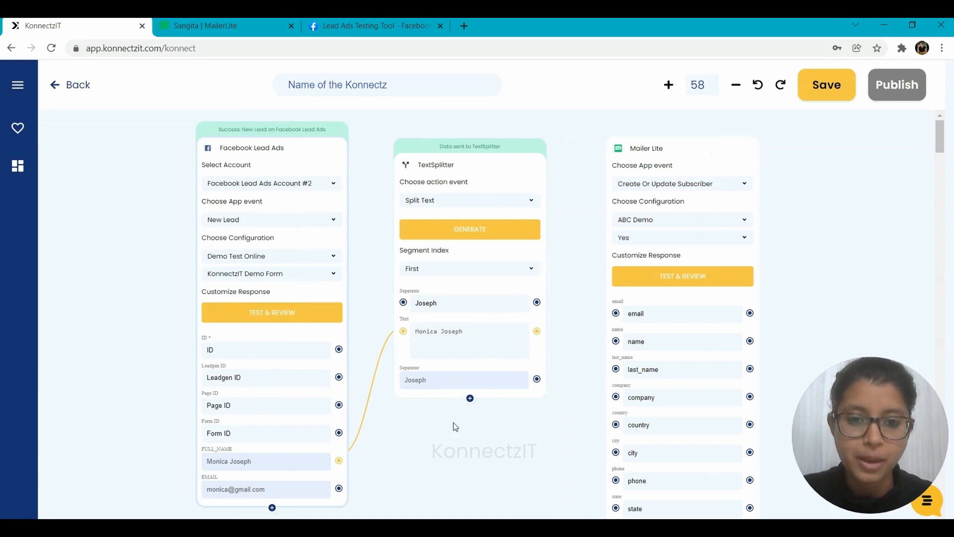
drag(483, 460, 465, 438)
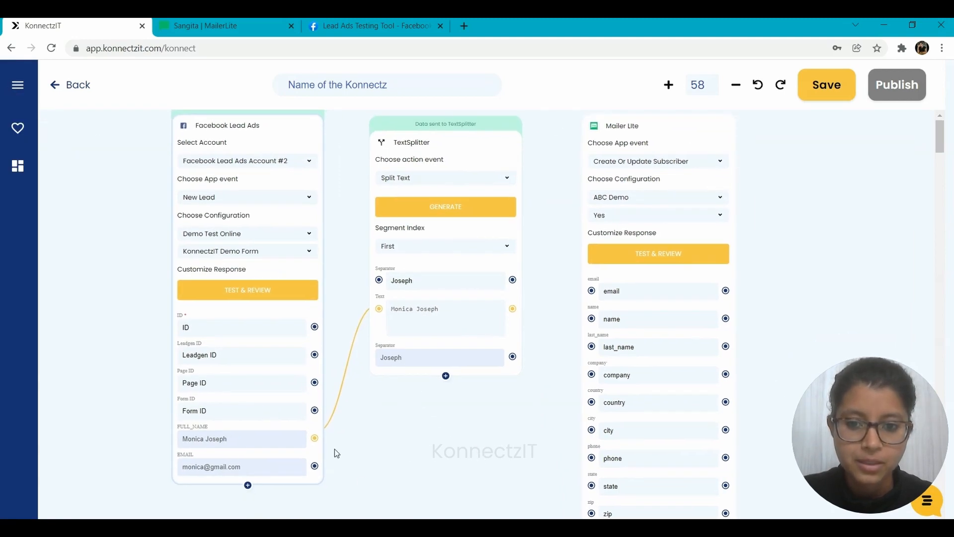
drag(314, 438, 591, 291)
drag(586, 329, 591, 318)
drag(315, 466, 592, 290)
drag(513, 356, 591, 346)
drag(528, 402, 514, 449)
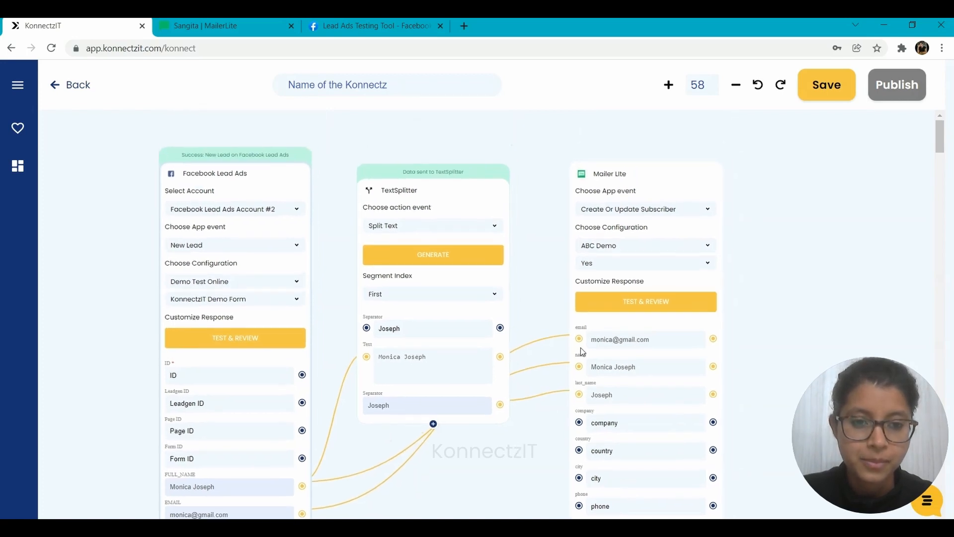
click(637, 308)
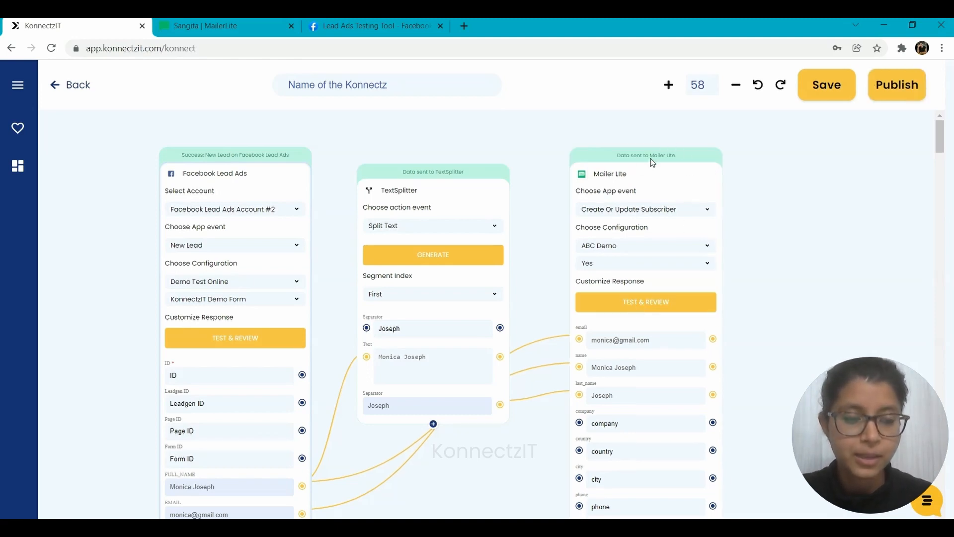
Publish the workflow and reopen it in the editor
click(901, 80)
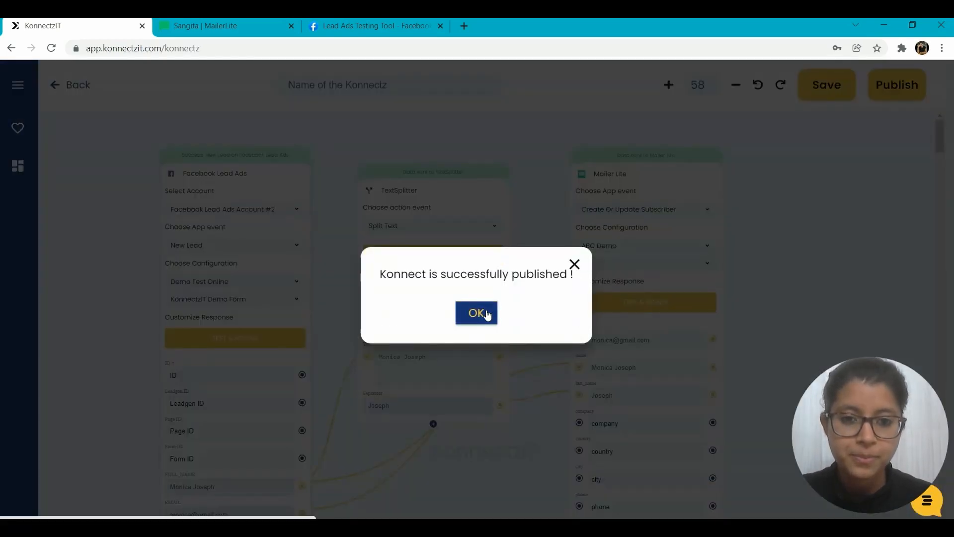
click(476, 313)
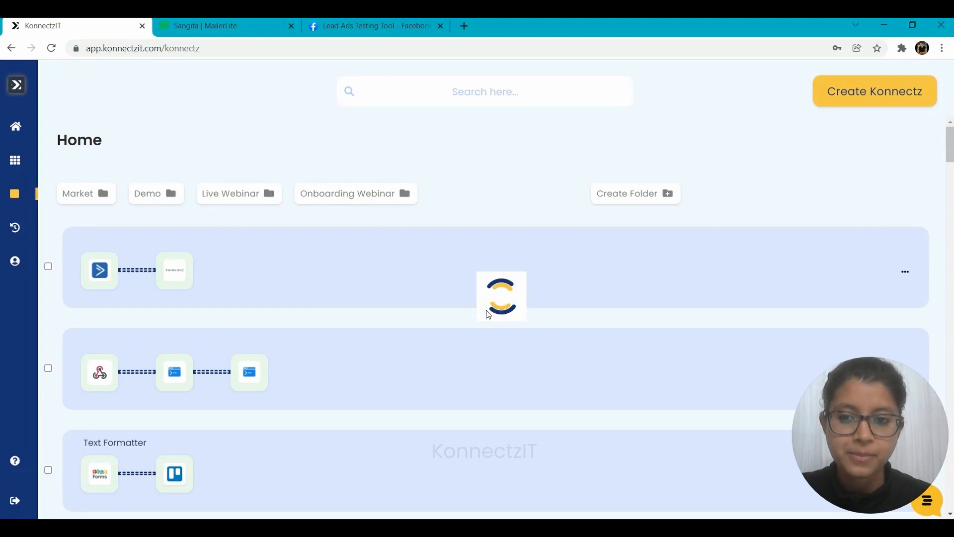
click(490, 264)
click(573, 332)
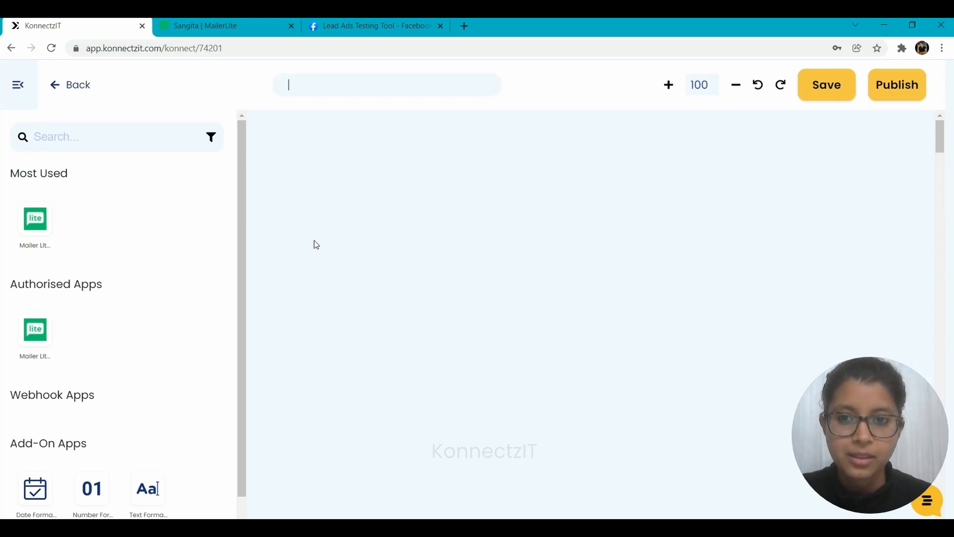
Switch to MailerLite and examine the subscribers list for the test lead
click(208, 20)
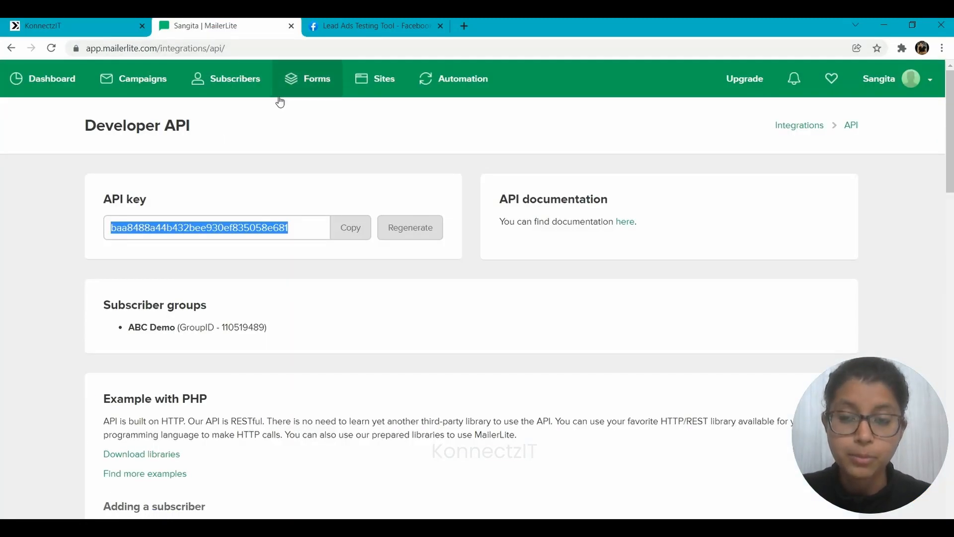
click(244, 92)
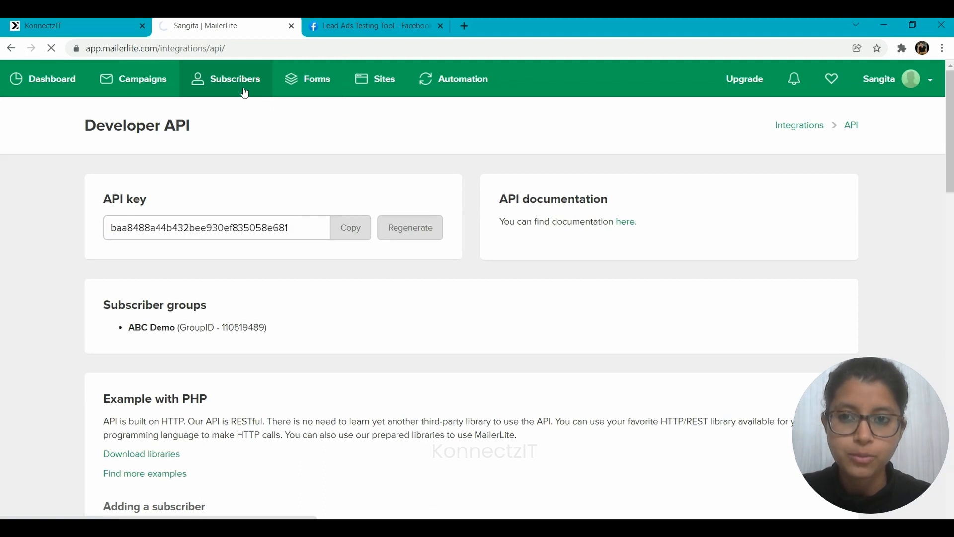
click(74, 25)
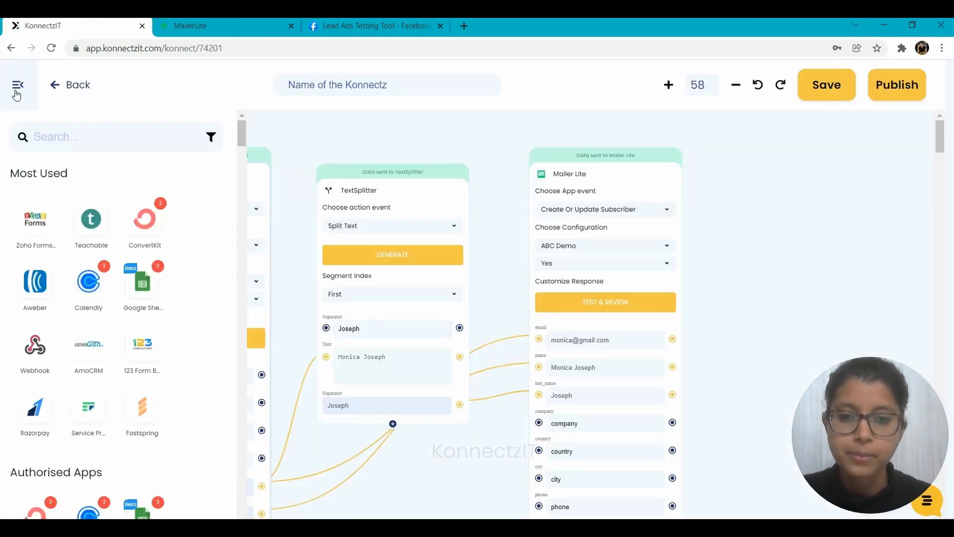
click(236, 22)
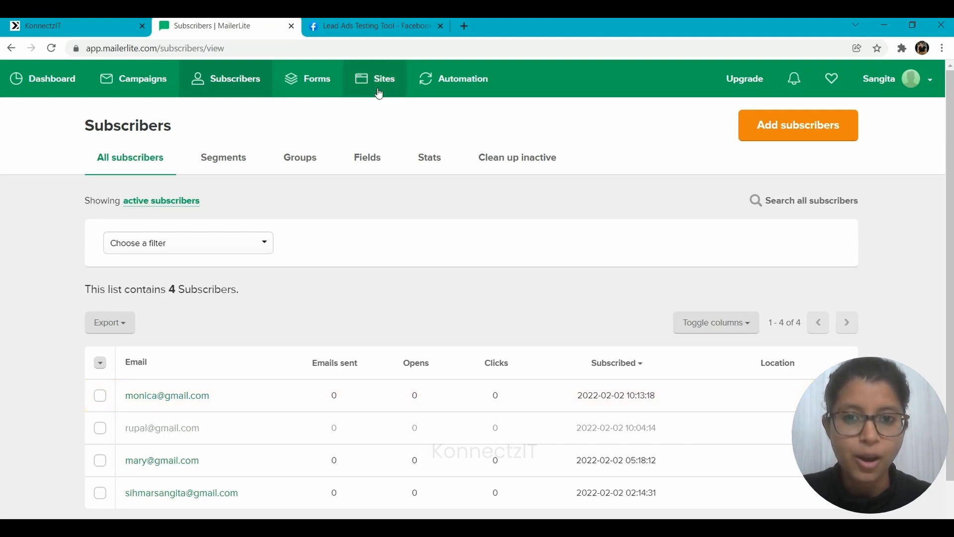
Switch to the Facebook Lead Ads Testing Tool, choose the Demo Test Online page and preview the KonnectzIT Demo Form
click(365, 21)
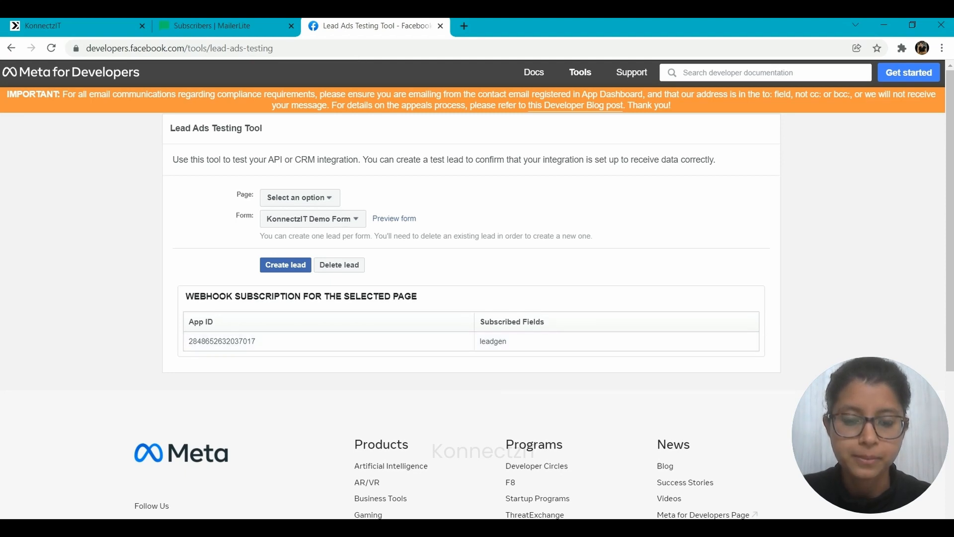
click(294, 198)
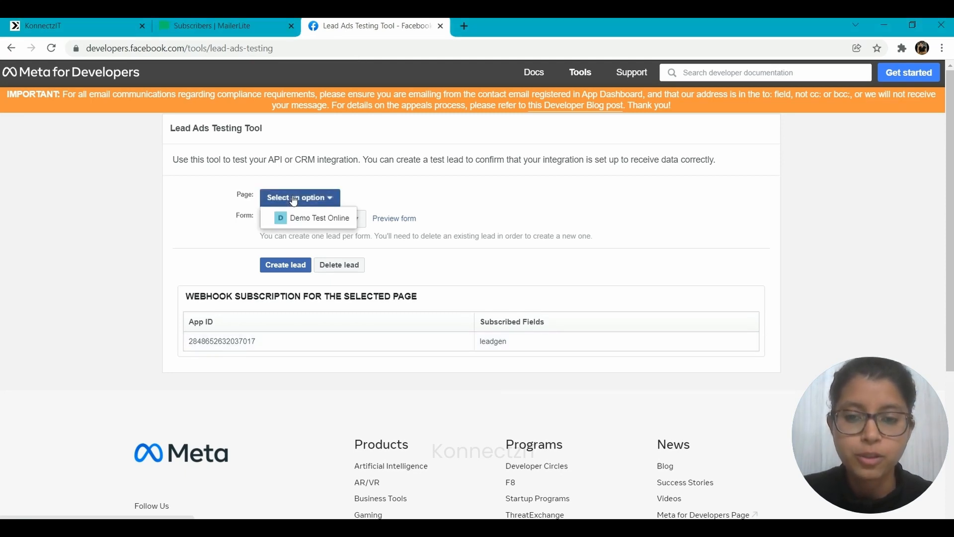
click(304, 217)
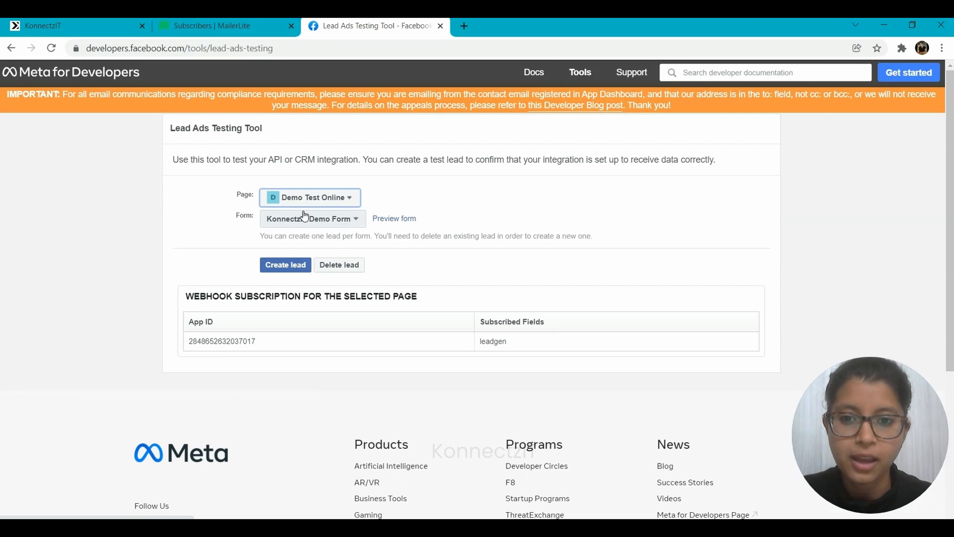
click(405, 222)
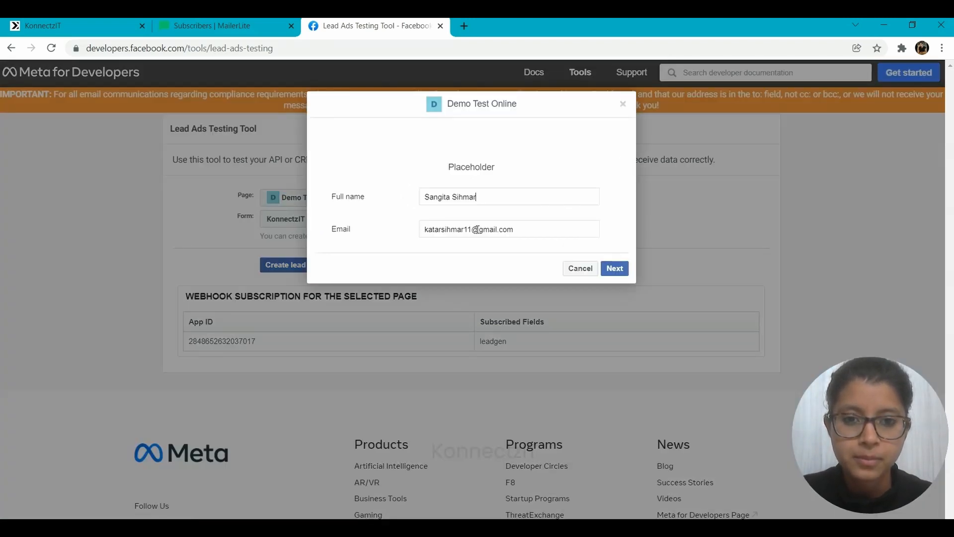
Replace the email in the test form with the lead's new email address, submit the lead and close the form
drag(472, 230, 420, 229)
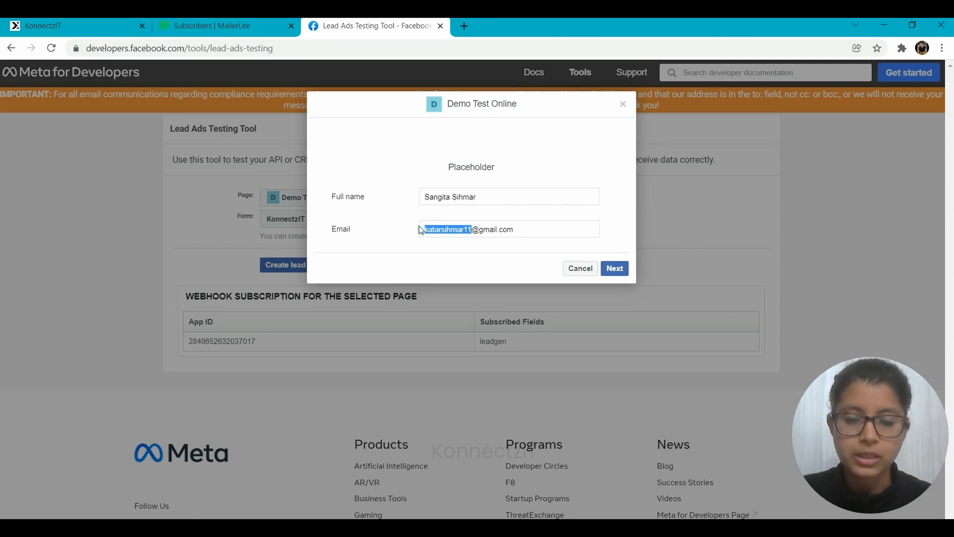
text(sangita)
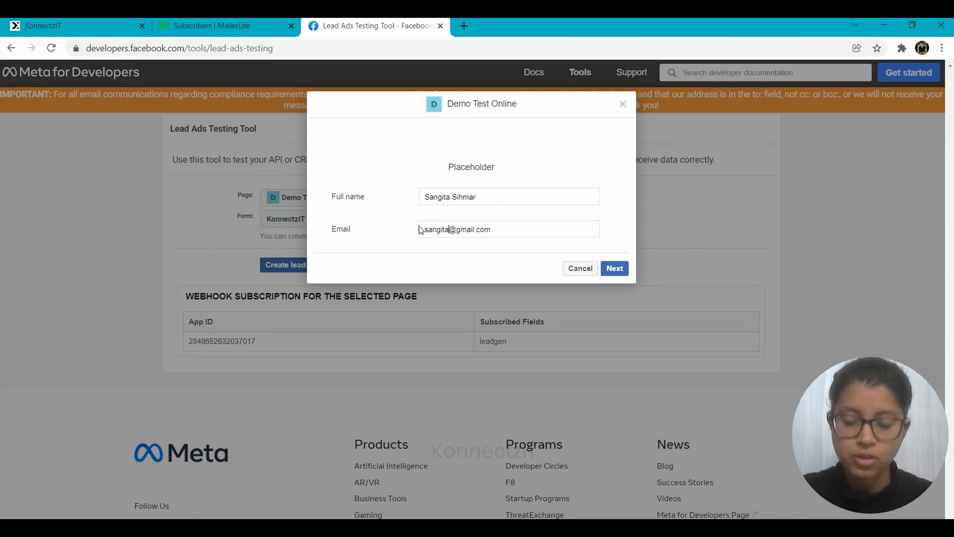
click(615, 268)
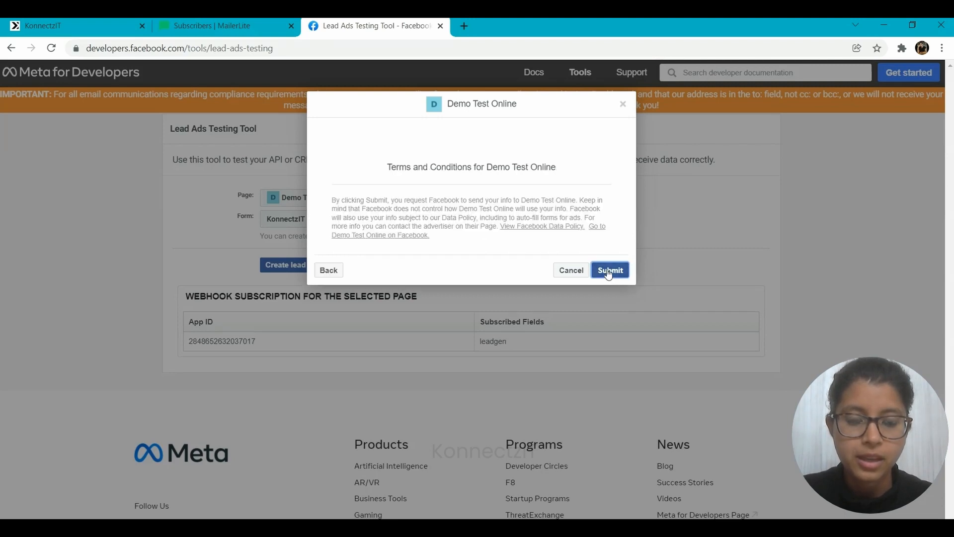
click(610, 271)
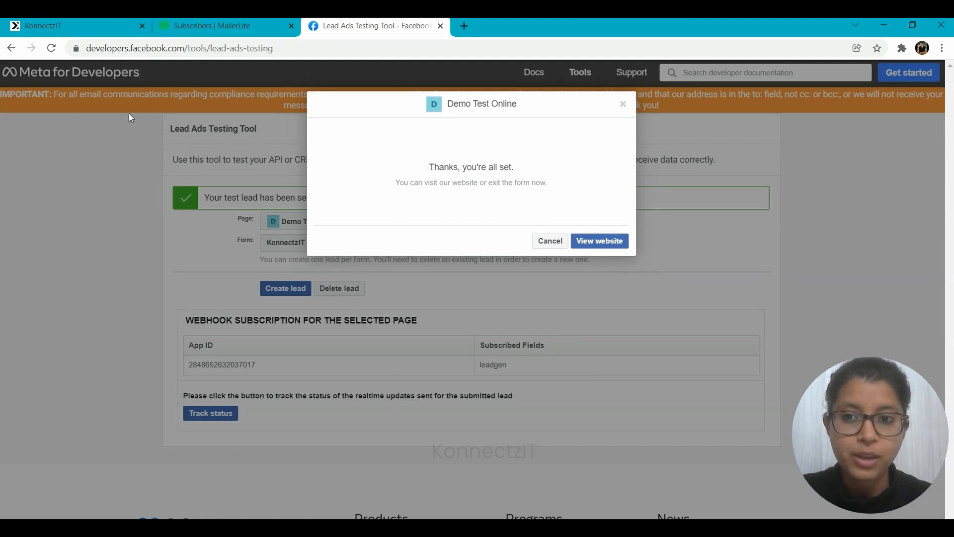
click(545, 243)
Switch to MailerLite, reload the subscribers list to check for the new lead, and return to the KonnectzIT workflow
click(224, 23)
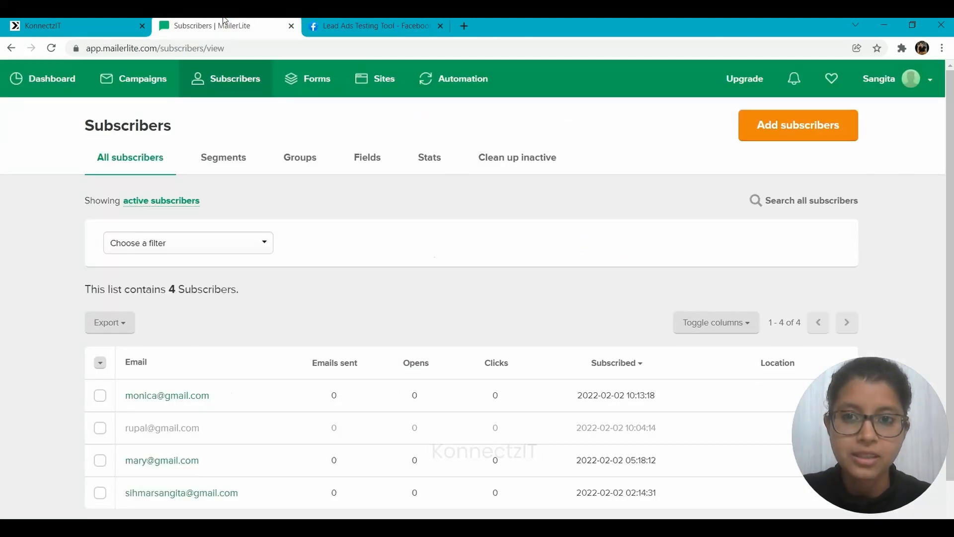
click(52, 53)
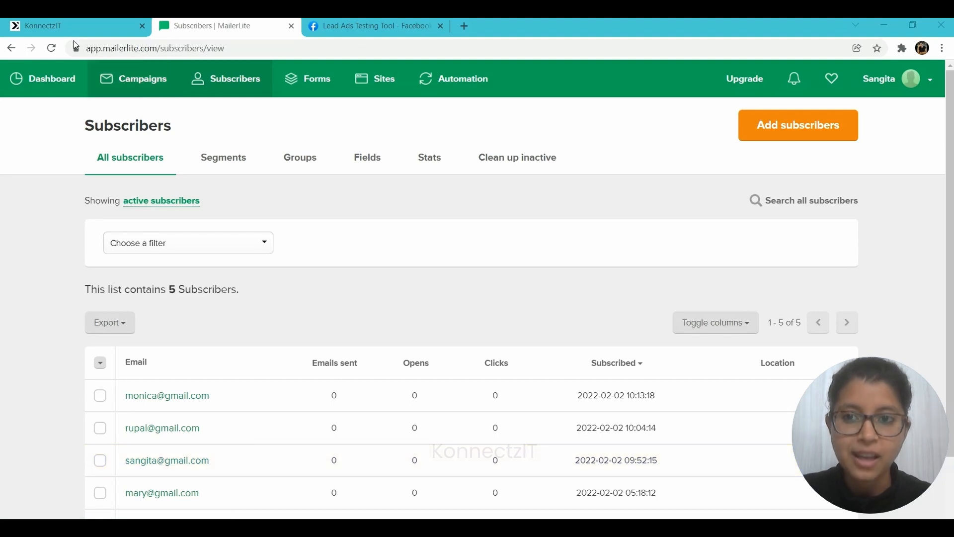
click(63, 23)
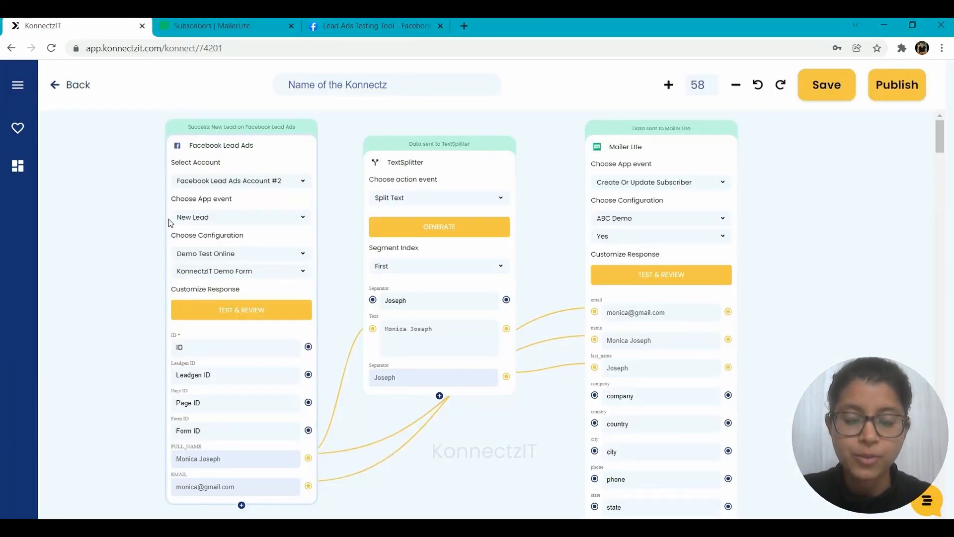